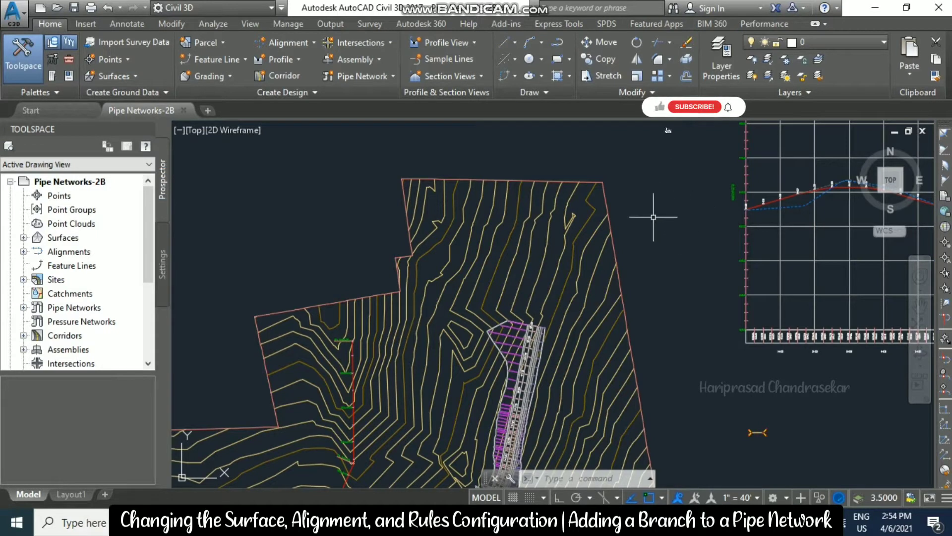
Step: Pan to the road corridor, zoom in near station 7+00, and select the blue storm pipe
mouse_move(153, 112)
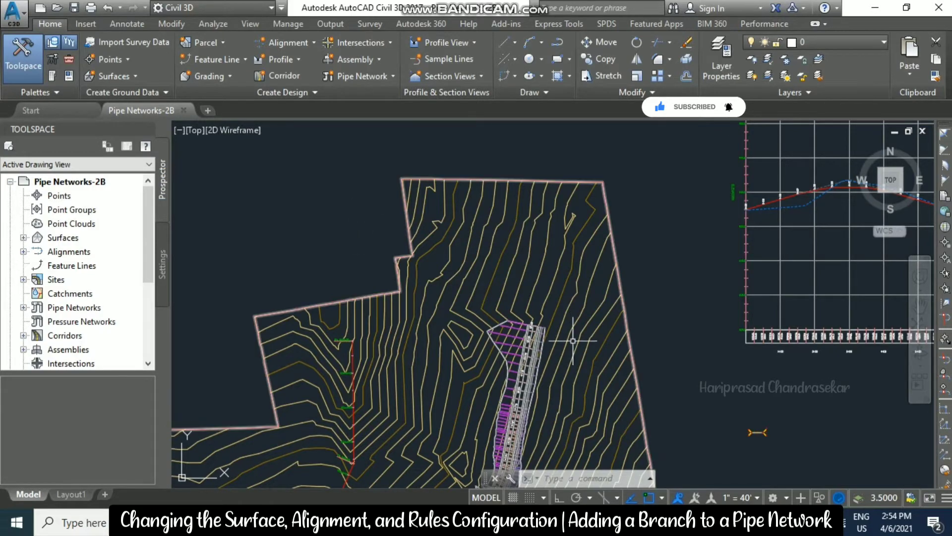
middle_click_drag(570, 382, 612, 106)
left_click(373, 270)
scroll(374, 270, "up", 6)
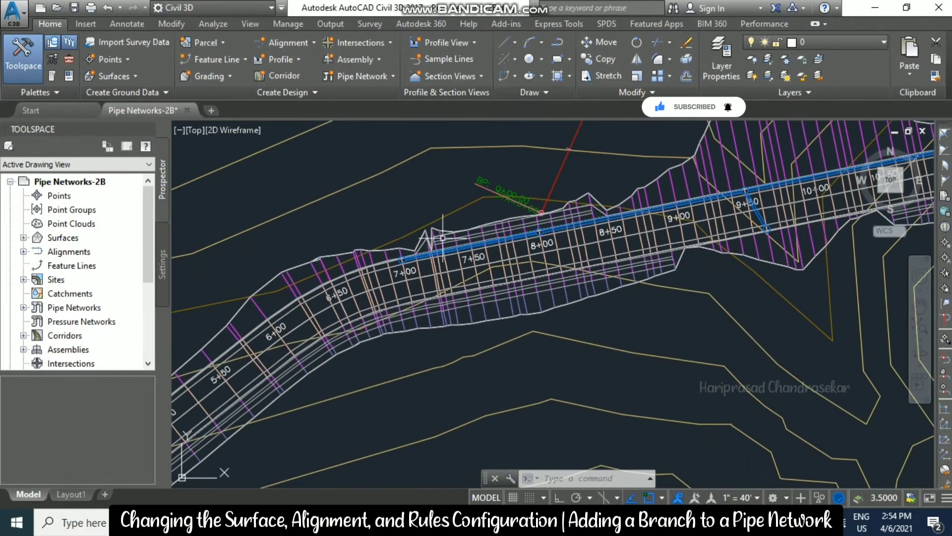
scroll(376, 292, "up", 2)
left_click(406, 279)
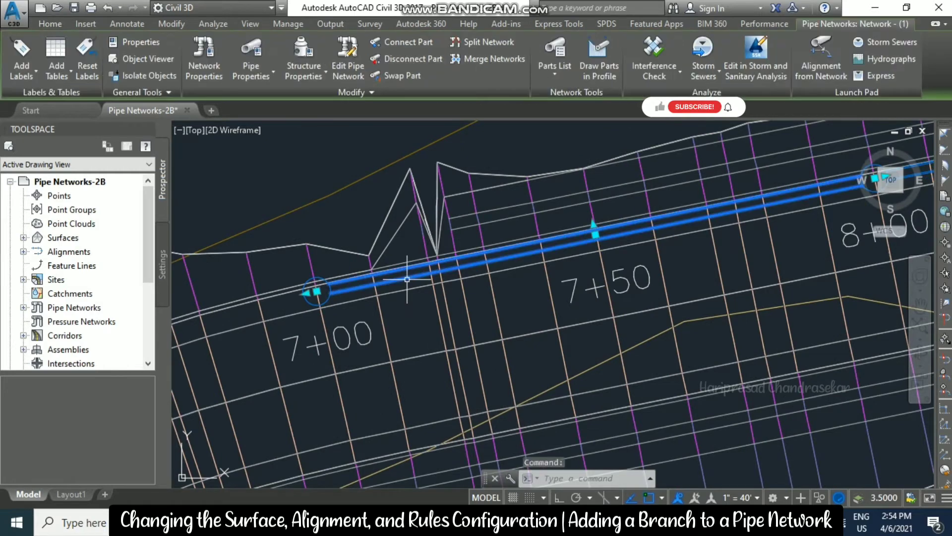
Step: Edit the pipe's network and switch its layout surface from ROAD1_SURF to EG
right_click(414, 278)
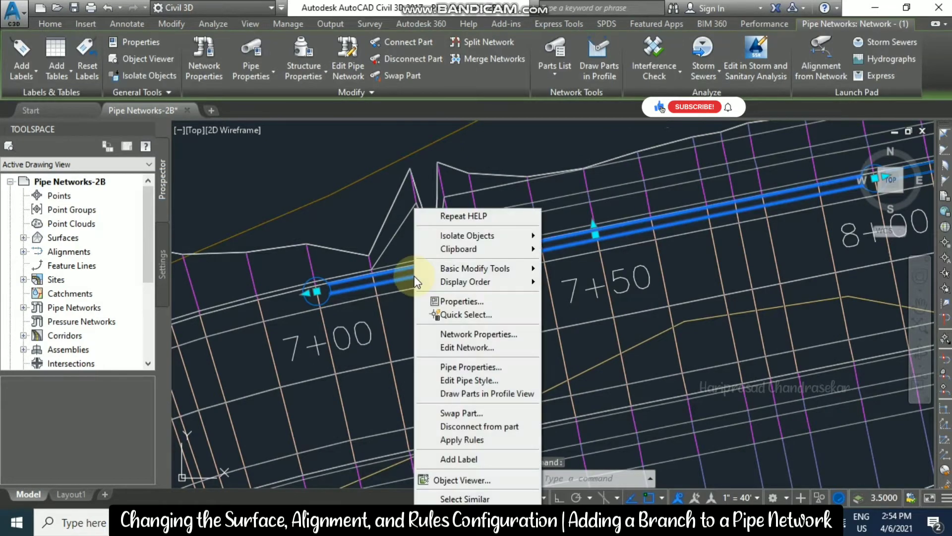
left_click(464, 348)
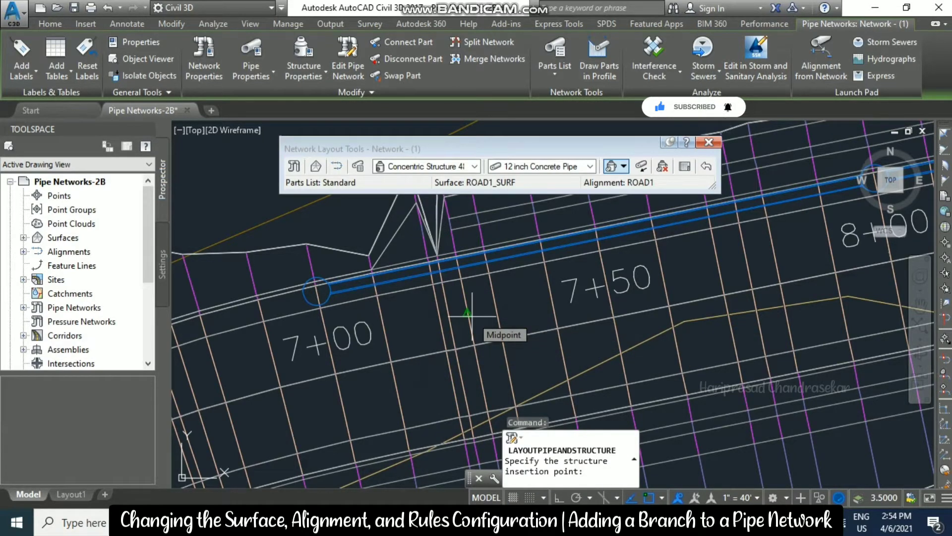
left_click(317, 167)
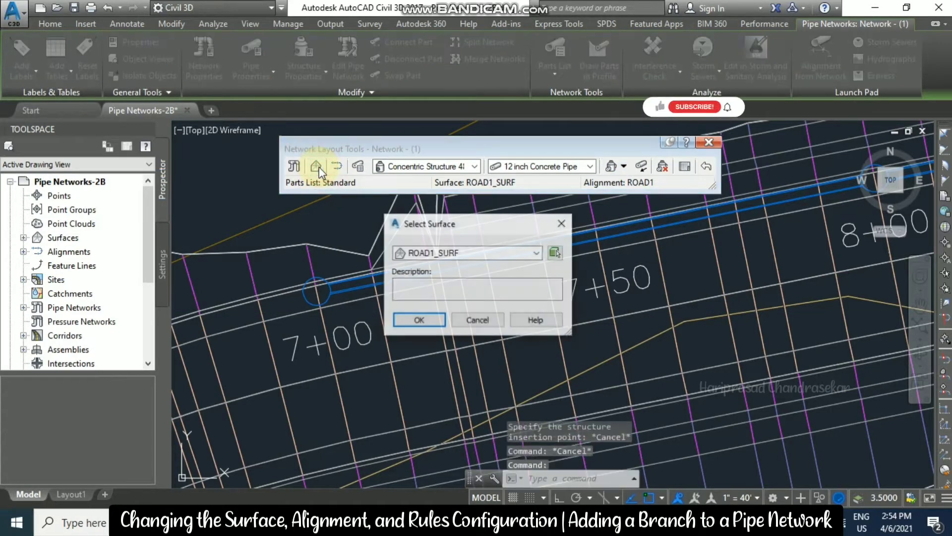
left_click(537, 253)
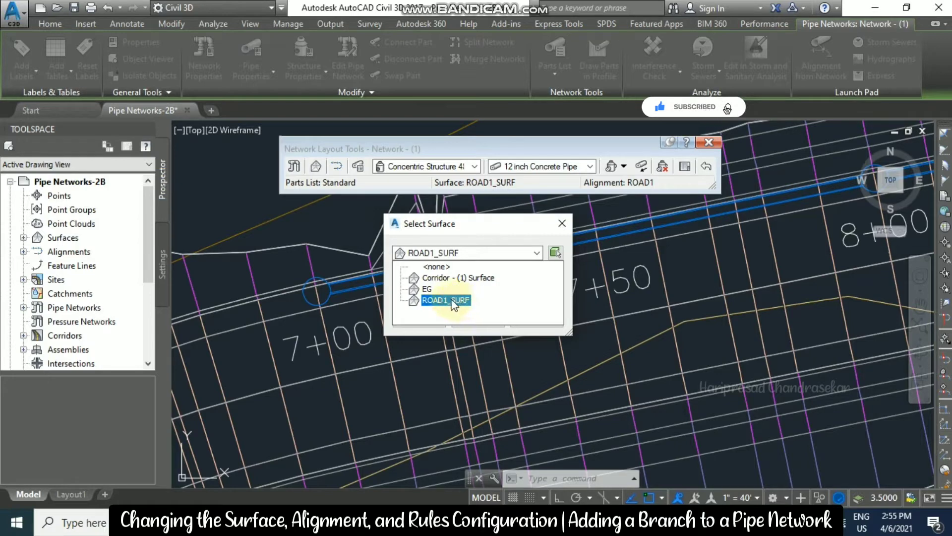
left_click(428, 289)
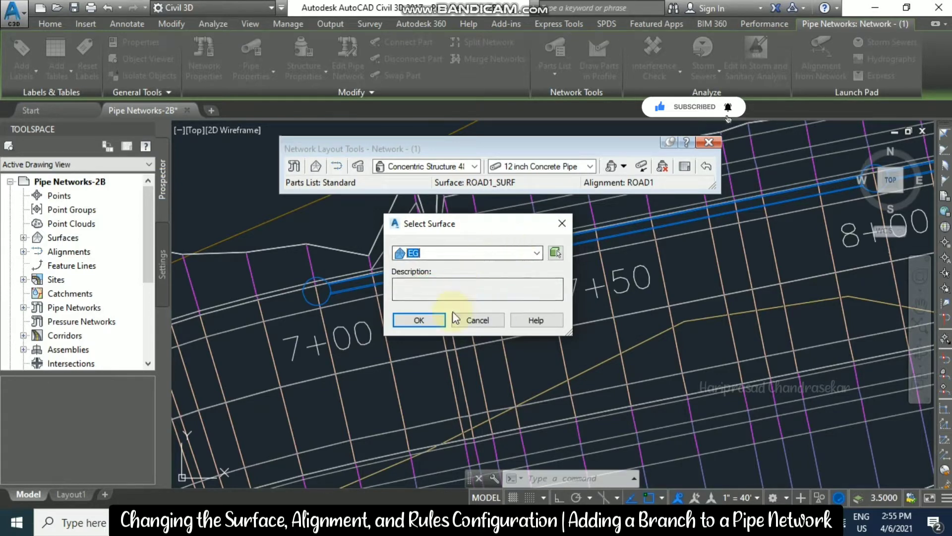
left_click(433, 320)
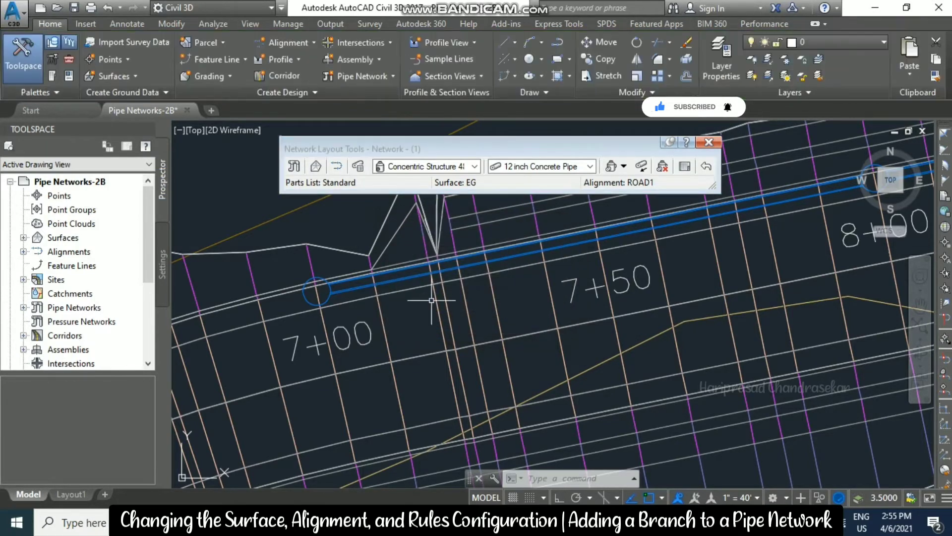
Step: Set Network - (1)'s reference alignment to XC_STORM instead of ROAD1
left_click(336, 167)
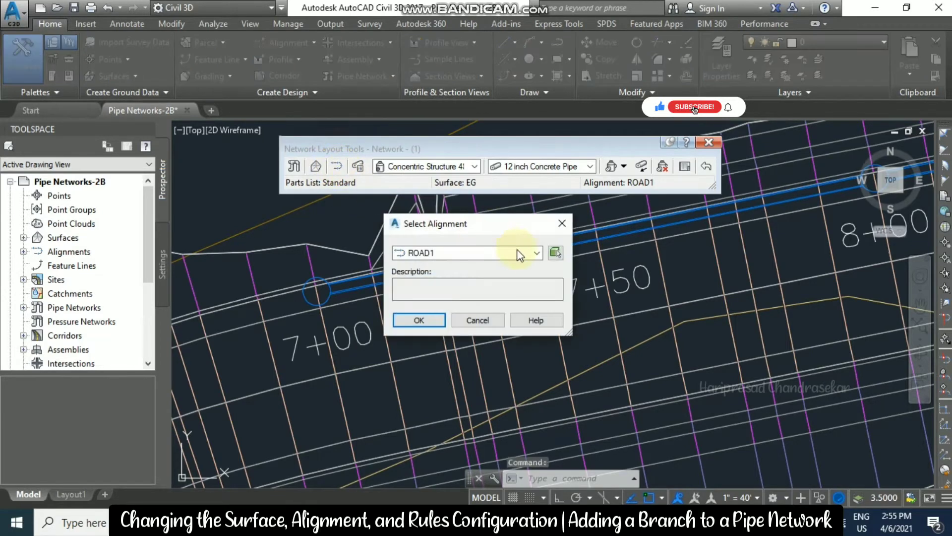
left_click(535, 253)
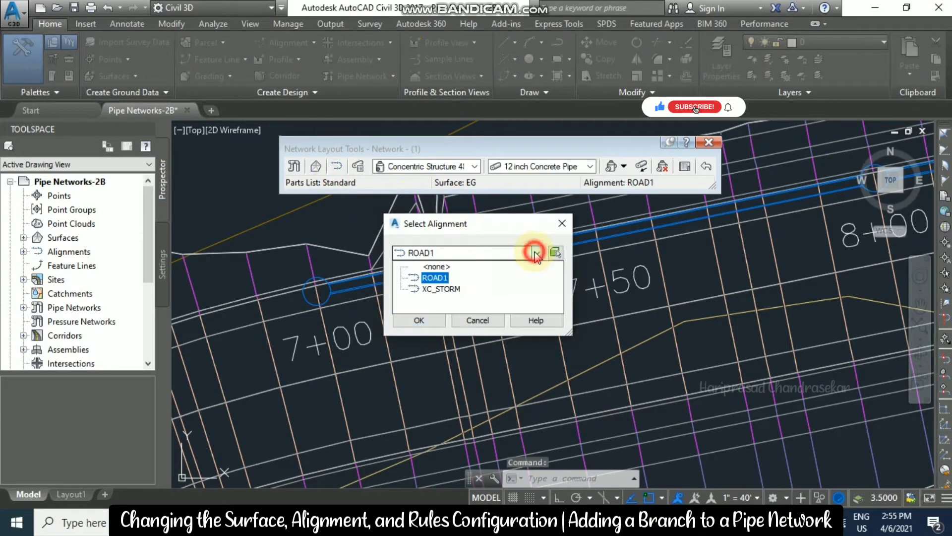
left_click(442, 289)
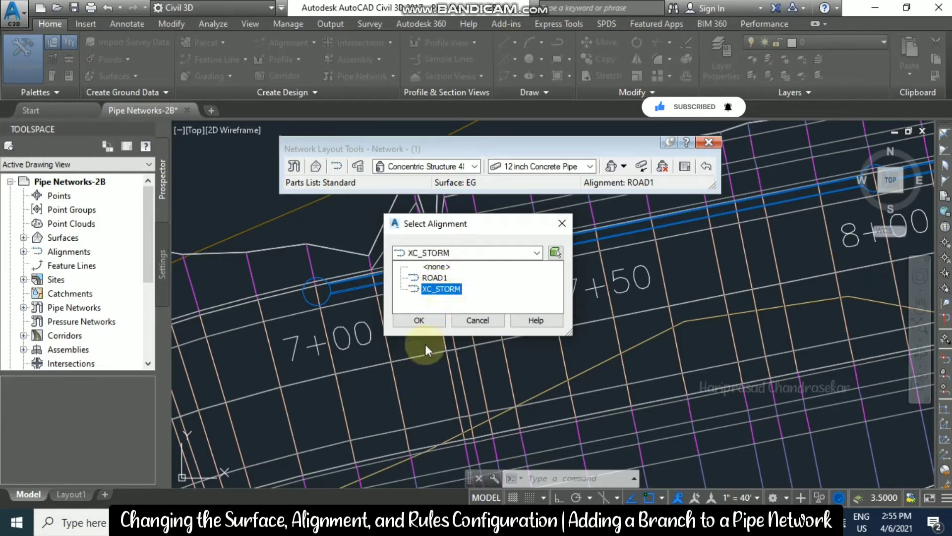
left_click(454, 291)
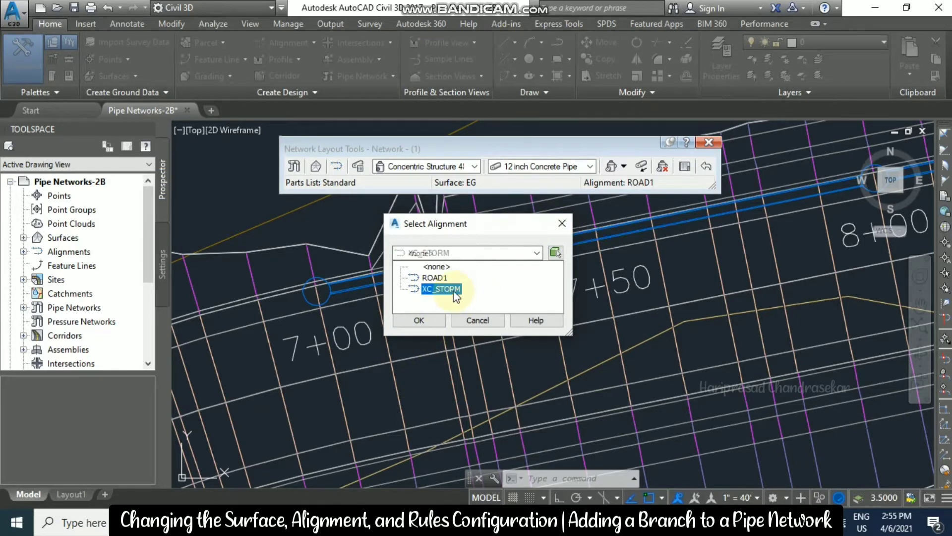
left_click(432, 325)
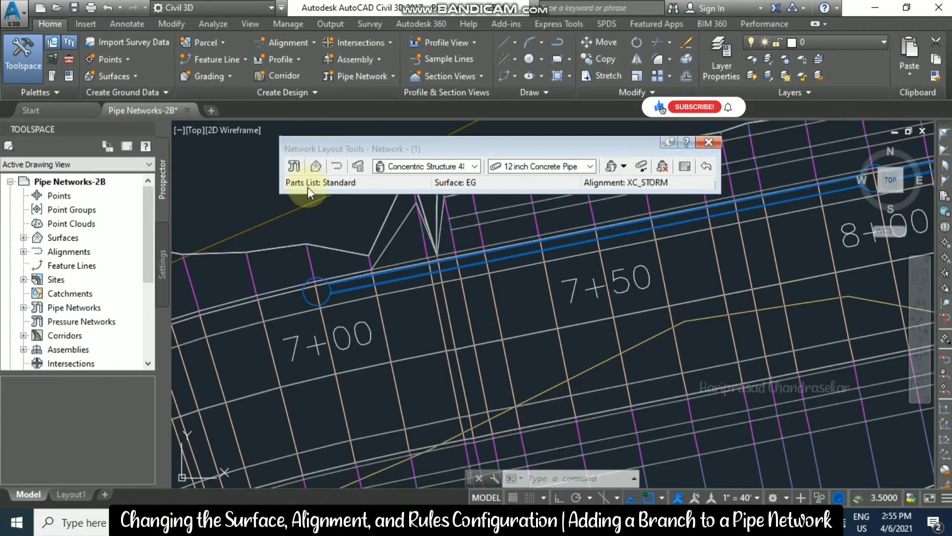
Step: Edit the Standard parts list and open the rules for the 44 x 6 x 37 inch Concrete Rectangular Headwall
left_click(358, 167)
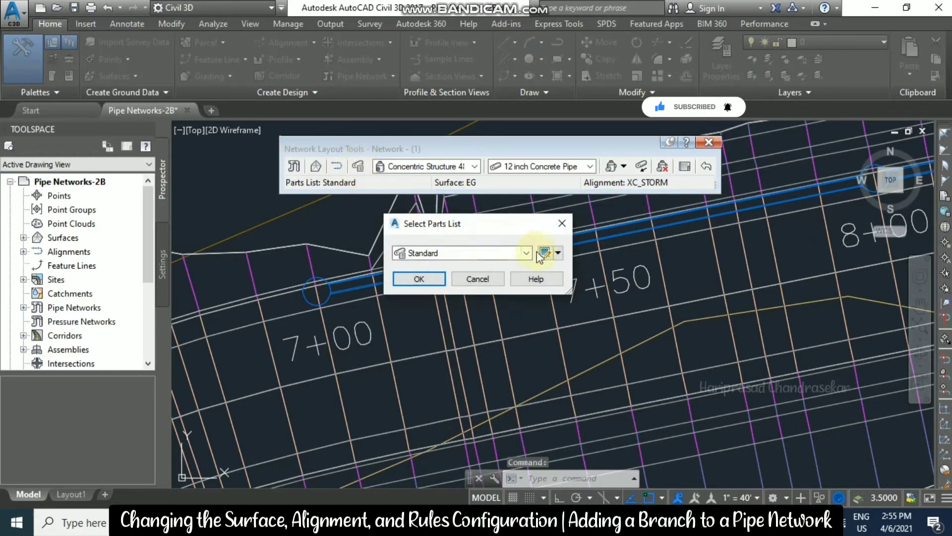
left_click(552, 253)
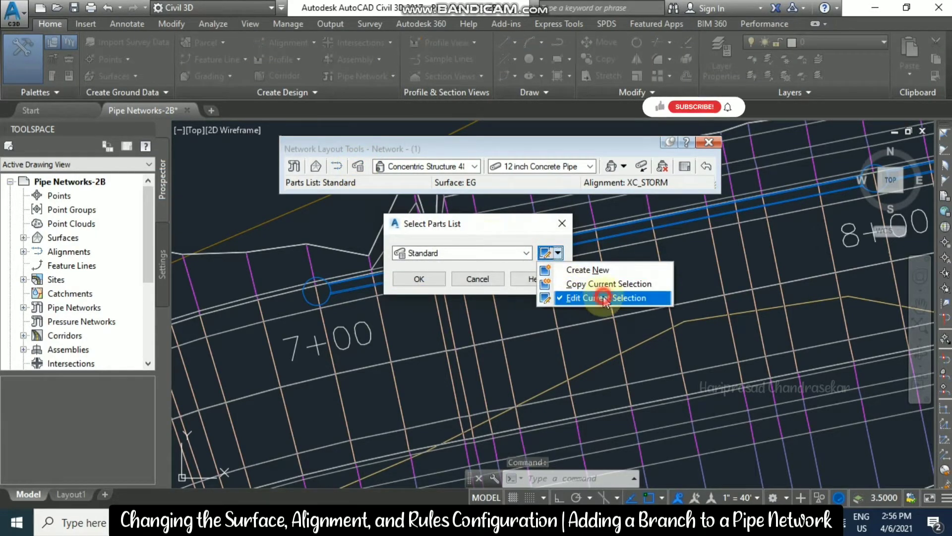
left_click(596, 297)
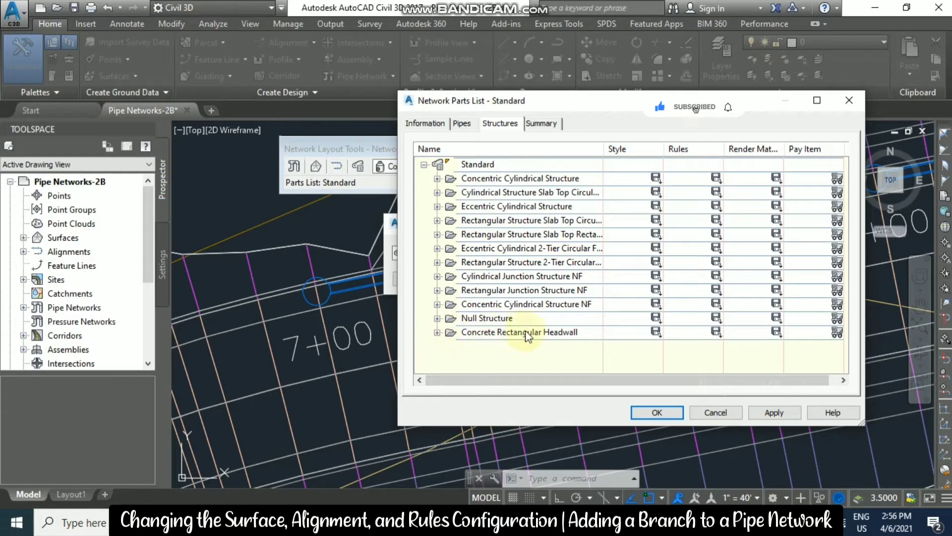
left_click(437, 332)
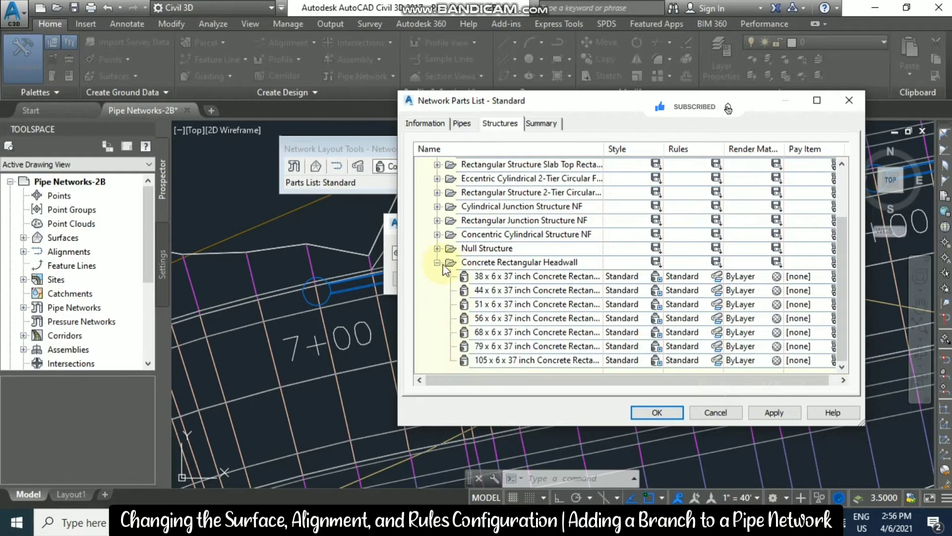
left_click(513, 290)
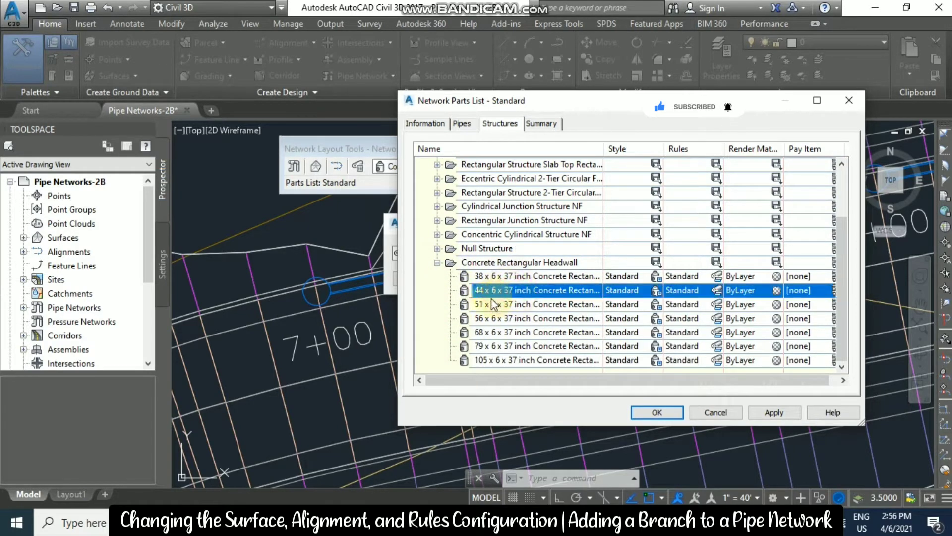
double_click(670, 290)
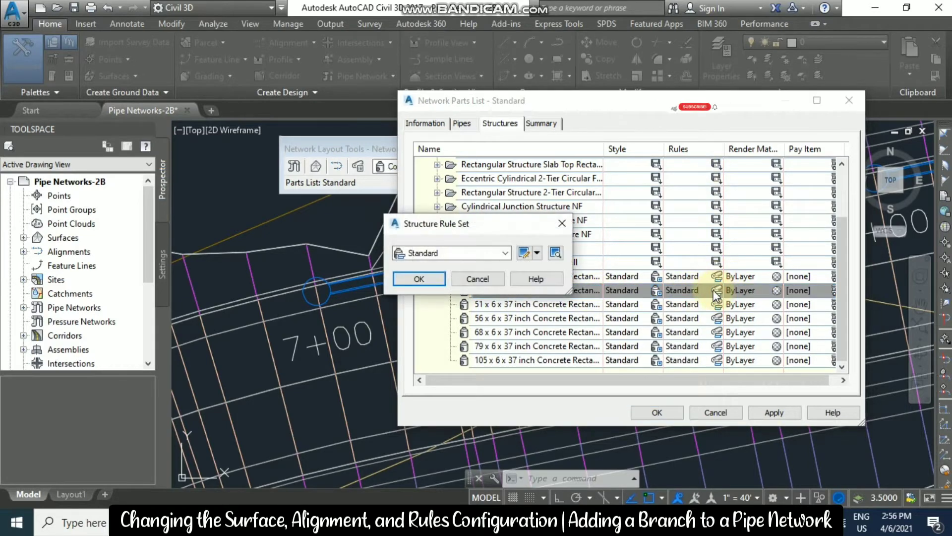
Step: Review the Standard structure rules: maximum drop 3.000' and maximum pipe diameter 4.000', then close
left_click(525, 252)
left_click(581, 298)
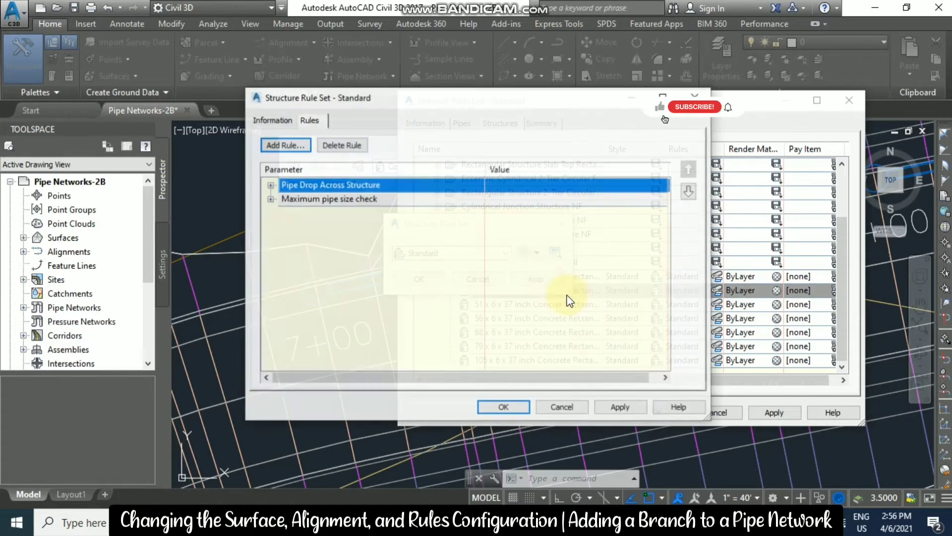
left_click(269, 185)
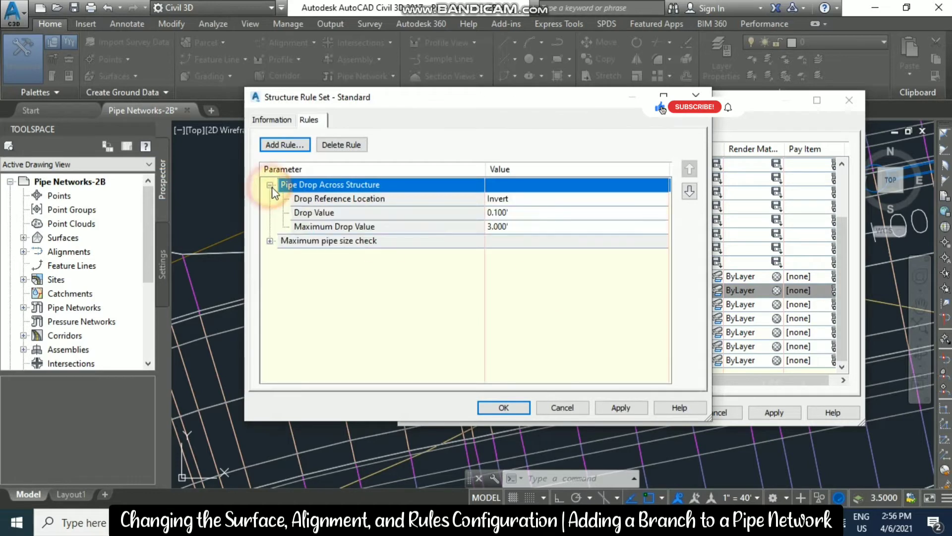
left_click(270, 240)
left_click(516, 224)
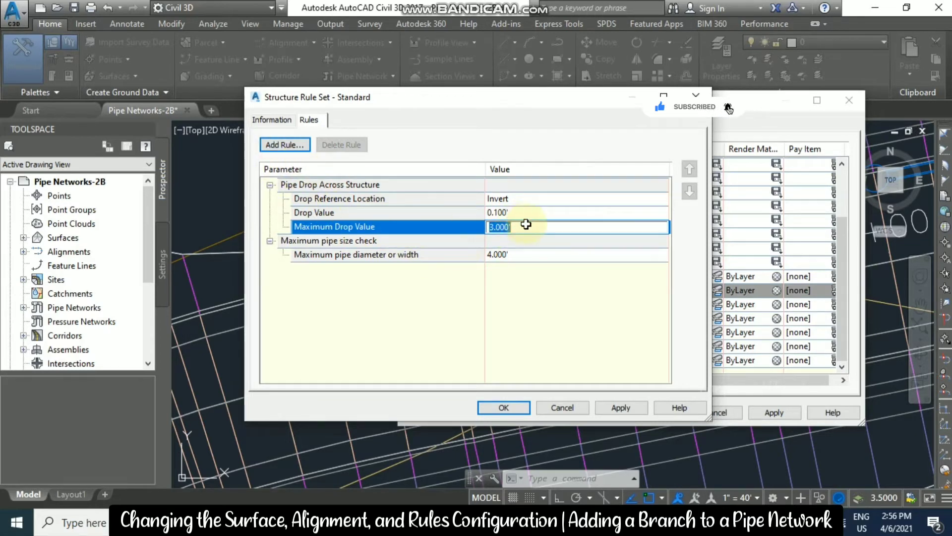
left_click(540, 255)
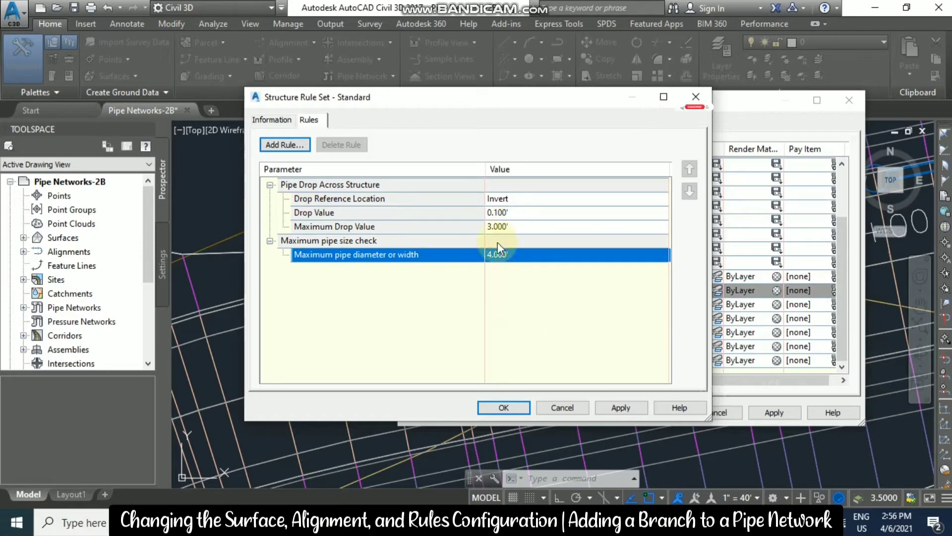
left_click(504, 408)
left_click(434, 283)
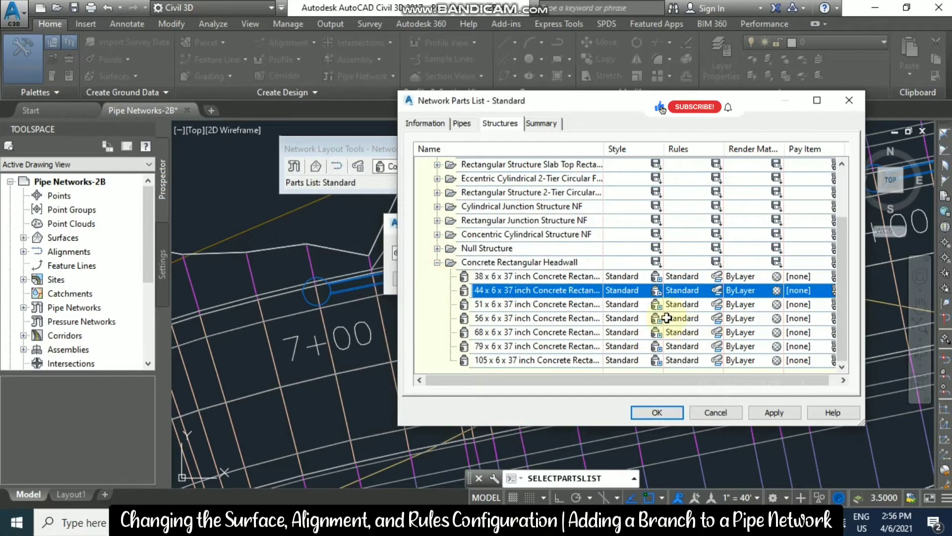
Step: Open the Standard rule set of the 24 inch Concrete Pipe for editing
left_click(463, 125)
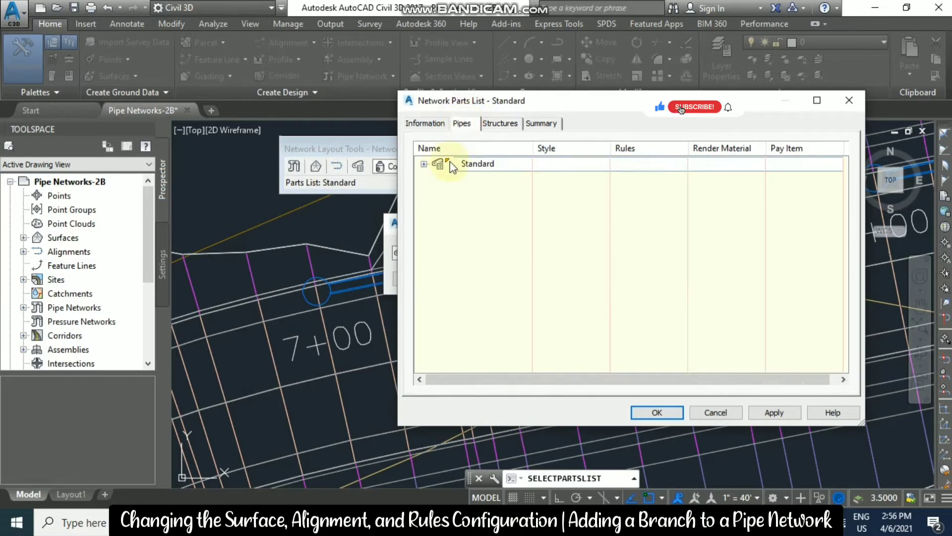
left_click(425, 165)
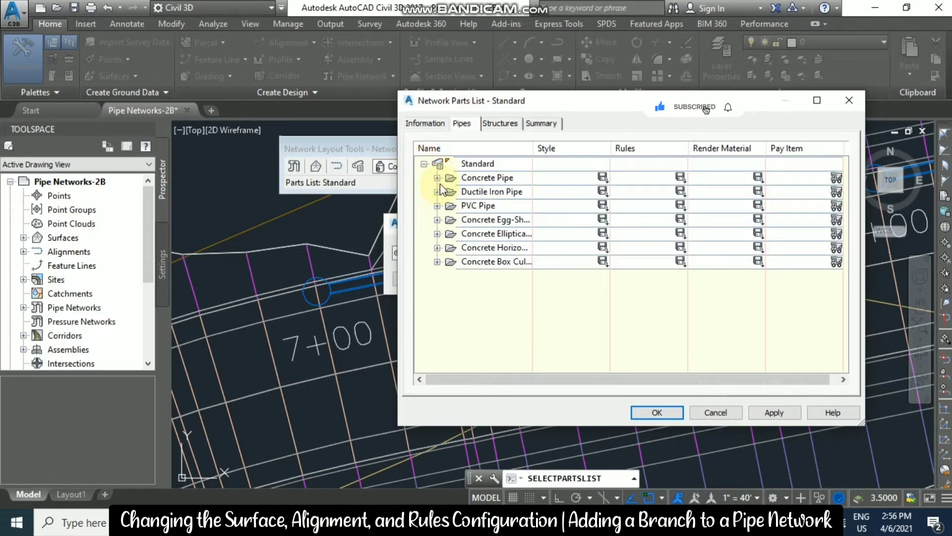
left_click(437, 178)
left_click(508, 219)
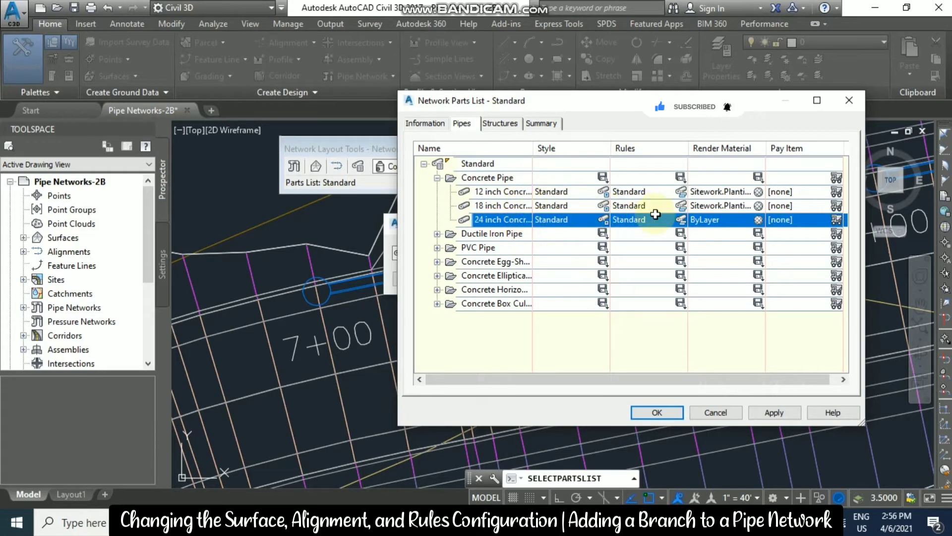
left_click(683, 221)
left_click(537, 252)
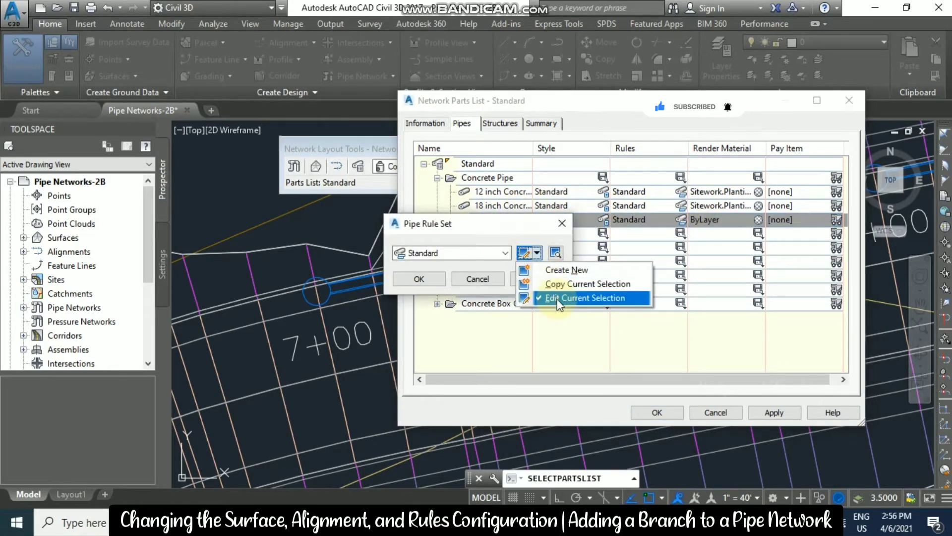
left_click(558, 299)
Step: Review cover 3–10' and length 1–200' rules, then confirm and close the parts list
left_click(270, 185)
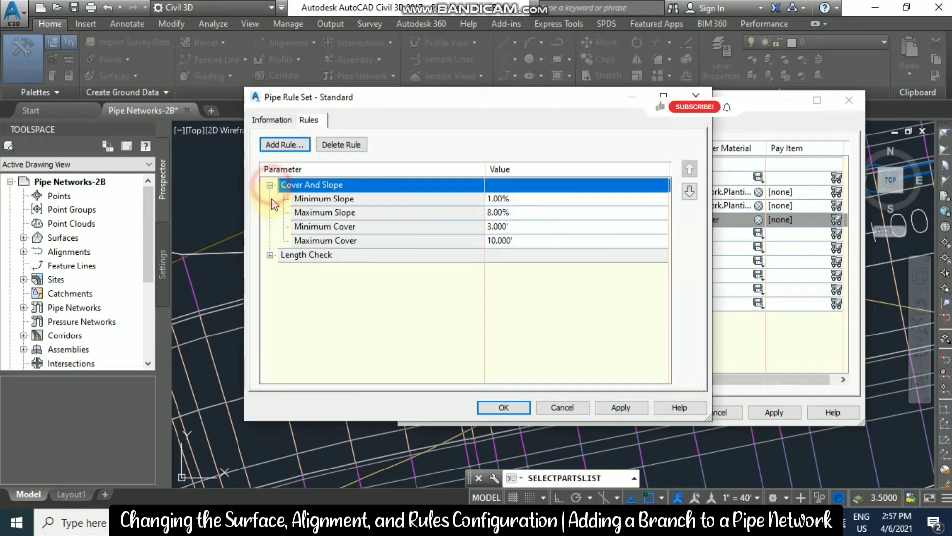
left_click(269, 255)
left_click(541, 268)
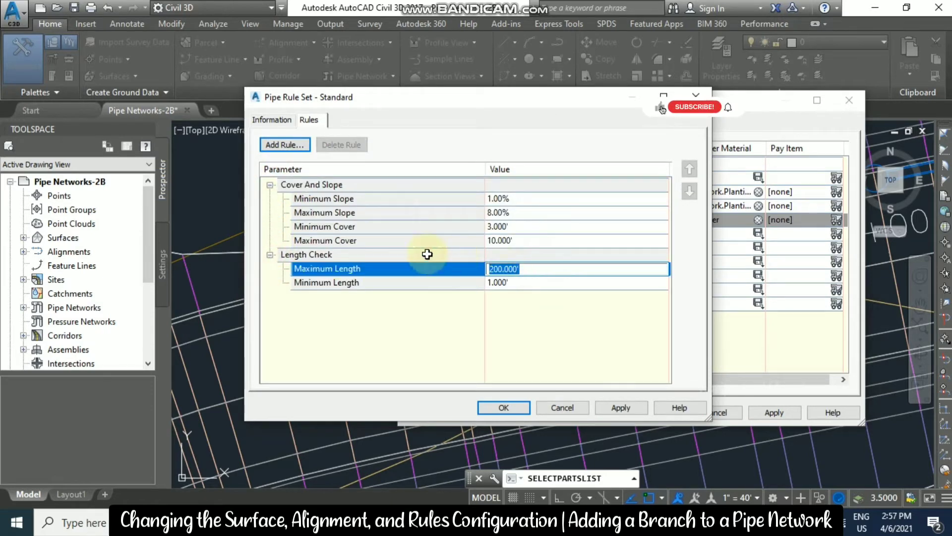
left_click(518, 240)
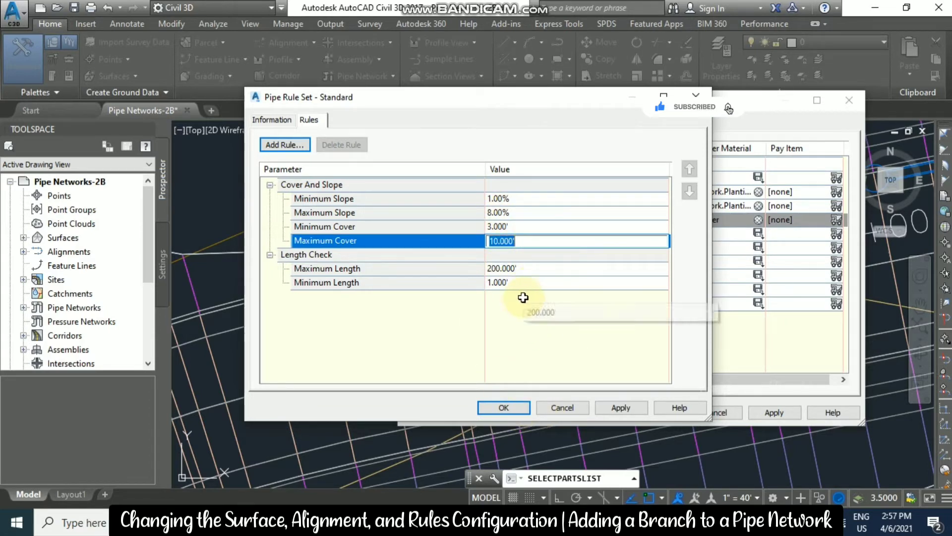
left_click(503, 407)
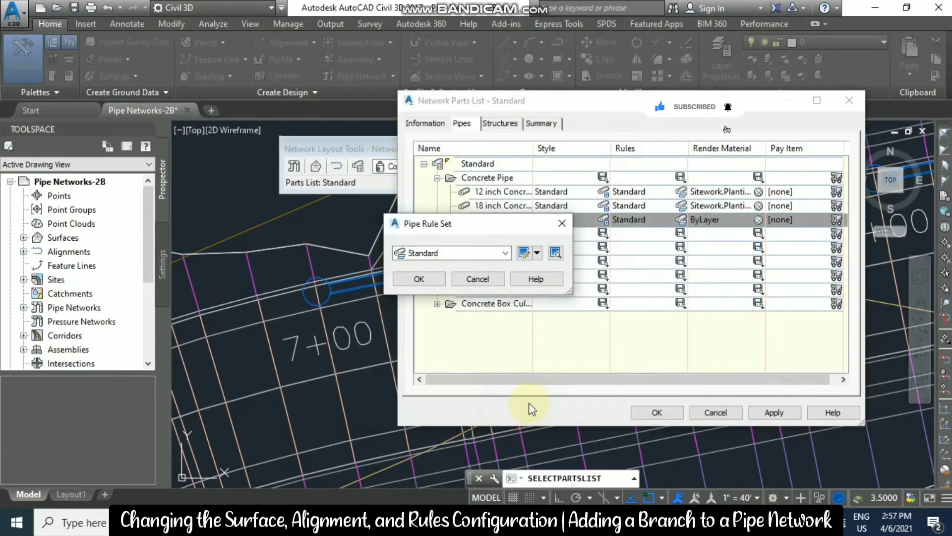
left_click(418, 278)
left_click(658, 412)
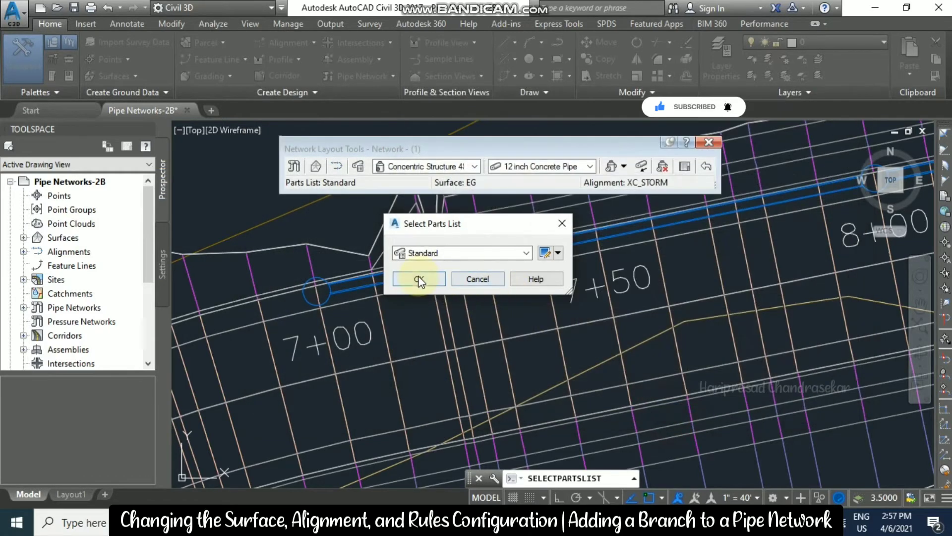
left_click(418, 279)
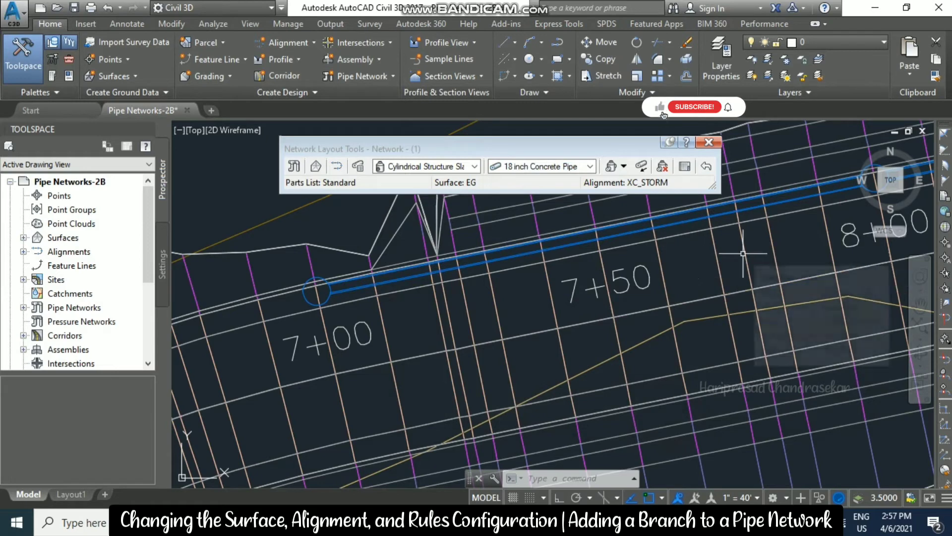
Step: Choose the 44 x 6 x 37 inch headwall and 24 inch Concrete Pipe, placing Structures Only
left_click(475, 167)
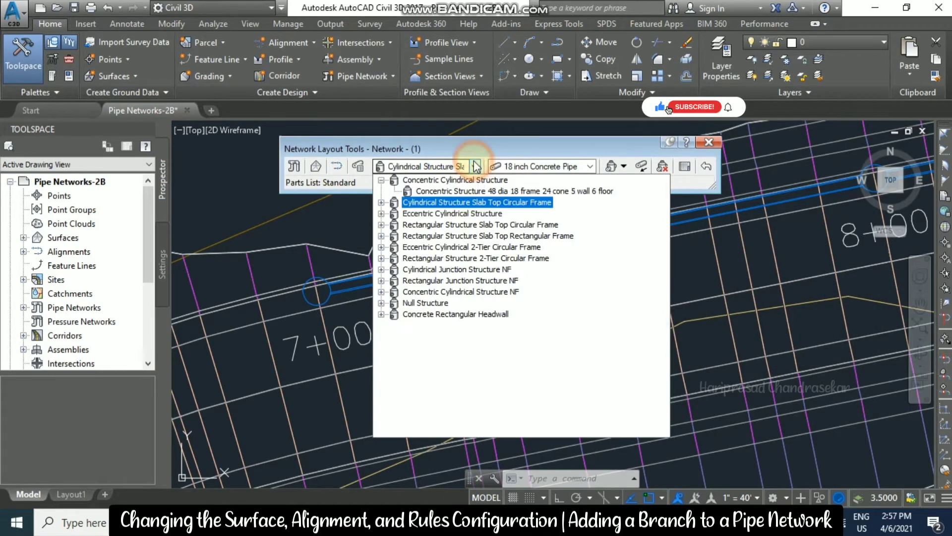
left_click(381, 314)
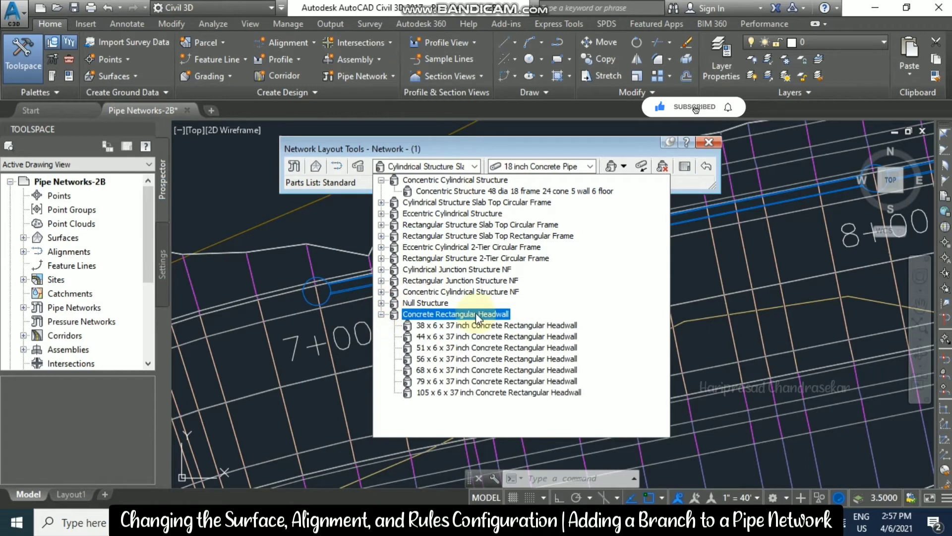
left_click(449, 336)
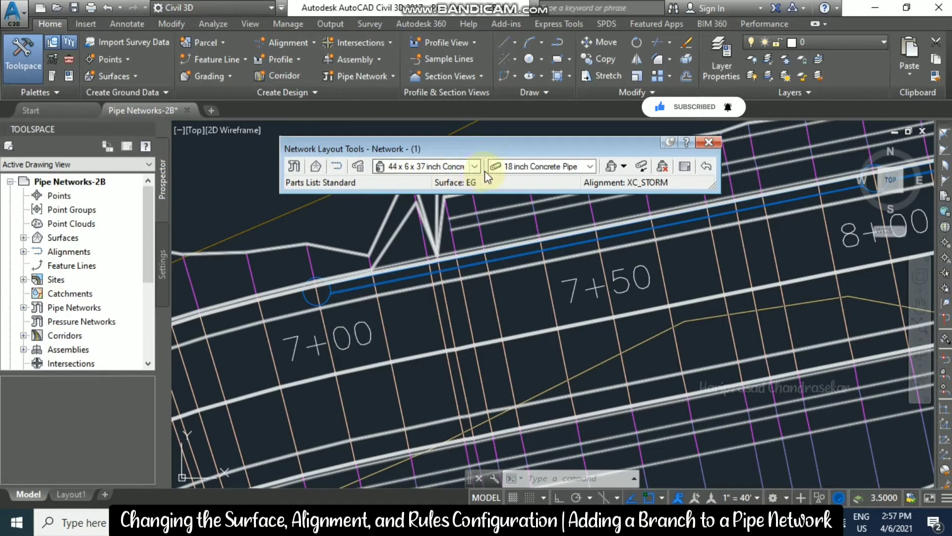
left_click(590, 167)
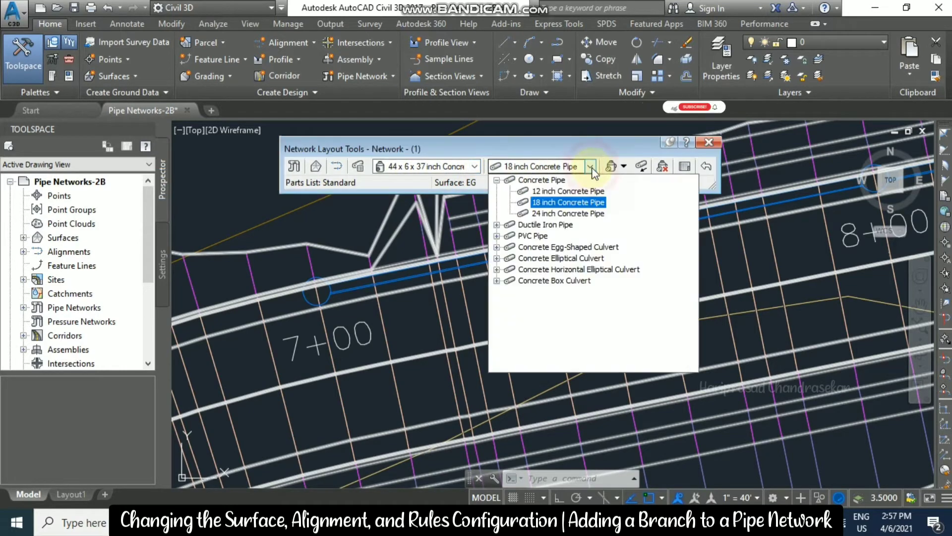
left_click(564, 213)
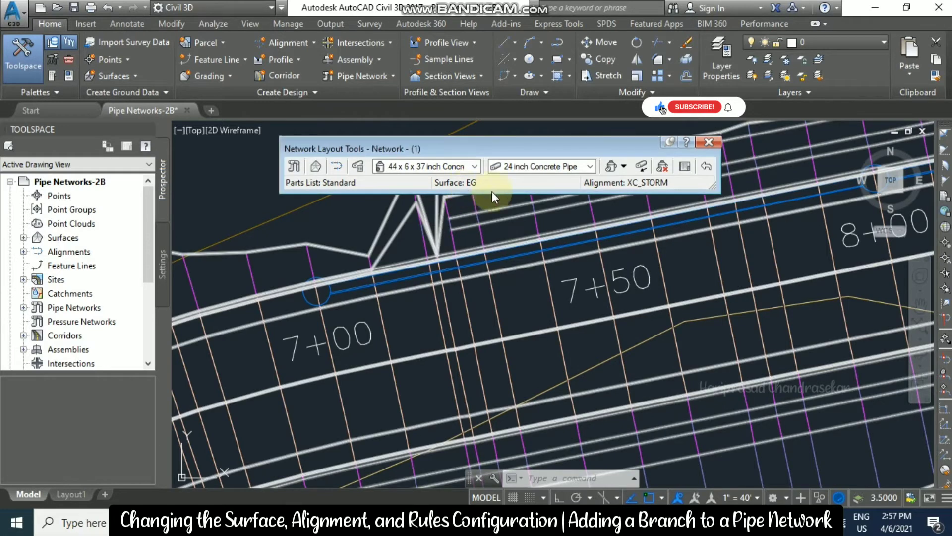
left_click(624, 168)
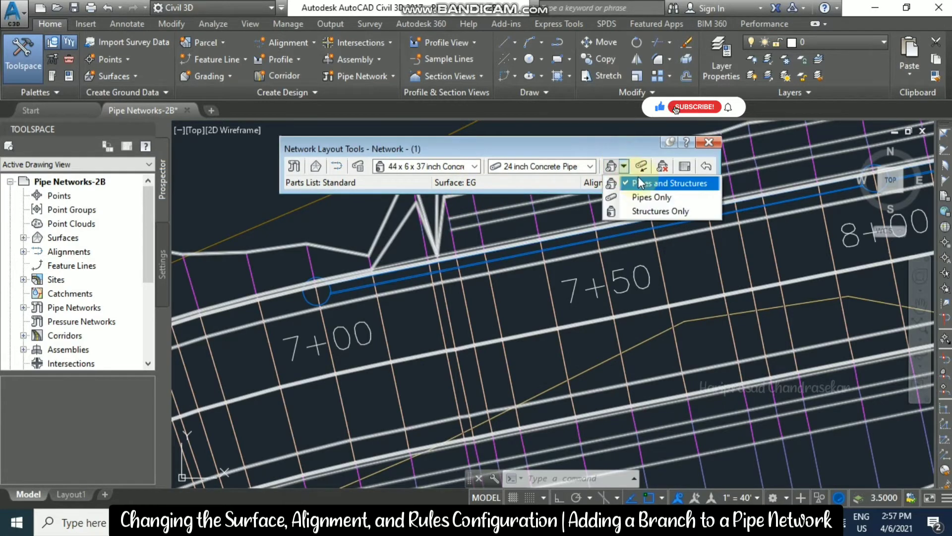
left_click(657, 210)
Step: Place a headwall at station 4+00 on XC_STORM with a small negative offset, using Station Offset
scroll(700, 297, "down", 4)
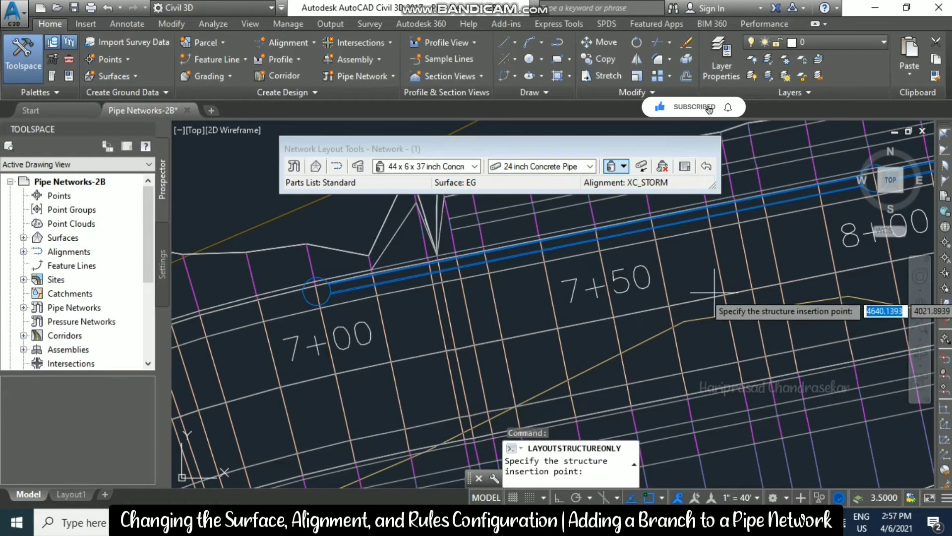
scroll(697, 296, "down", 3)
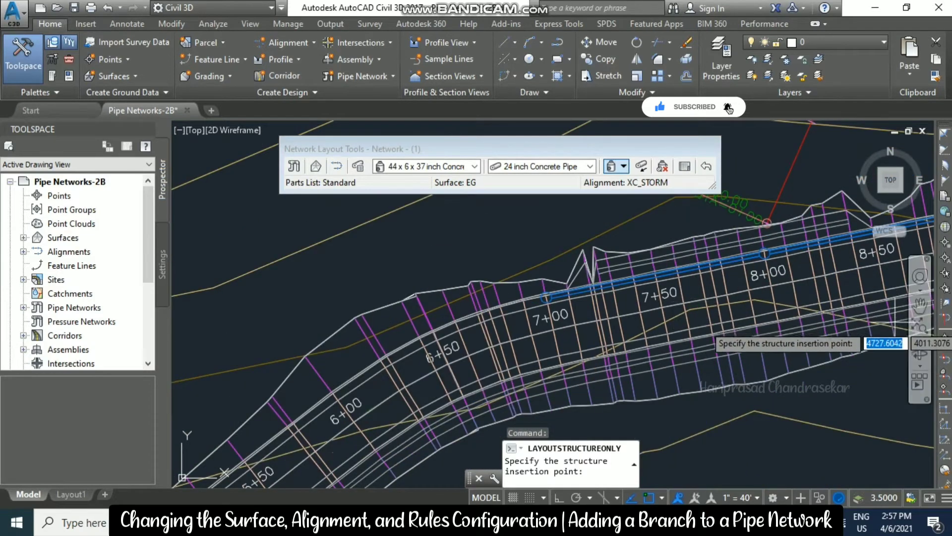
left_click(945, 320)
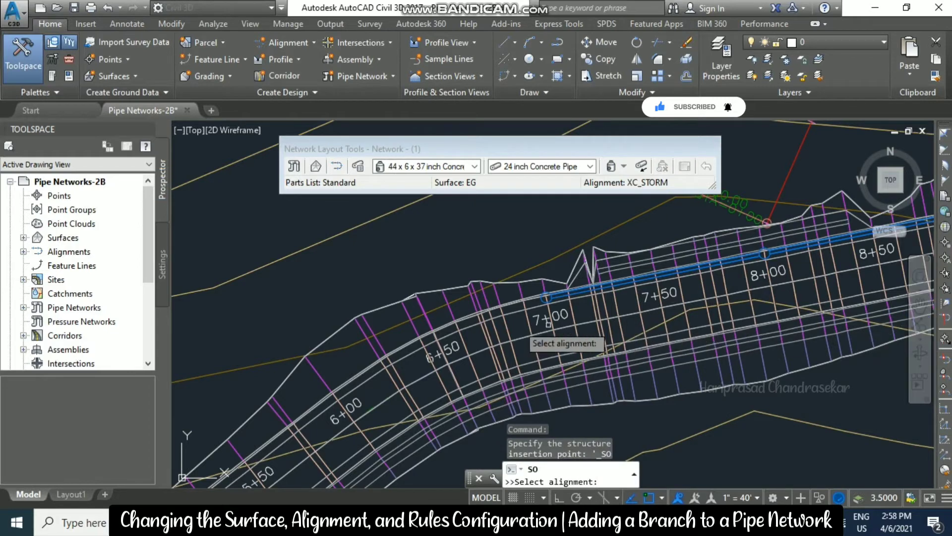
middle_click_drag(409, 382, 540, 273)
mouse_move(425, 378)
middle_mouse_down()
mouse_move(533, 325)
mouse_move(503, 253)
middle_mouse_up()
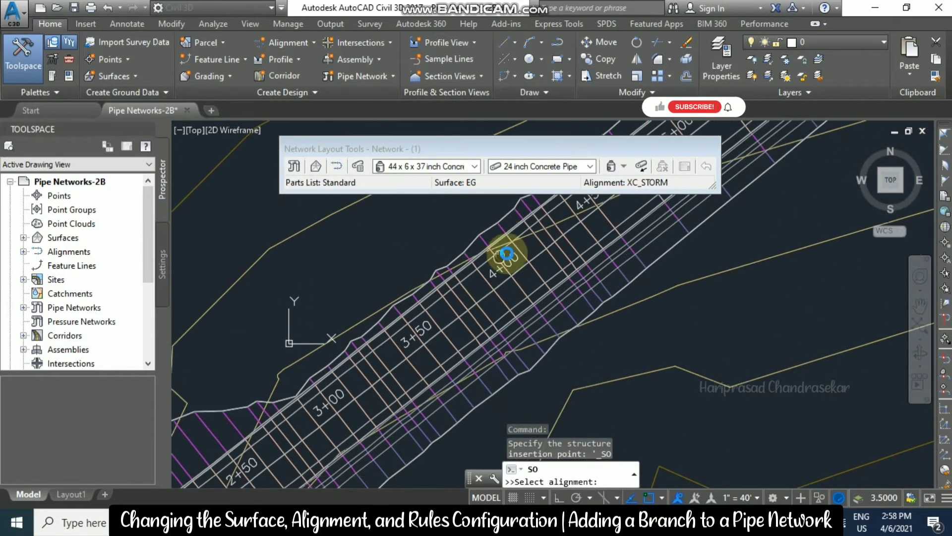
left_click(425, 346)
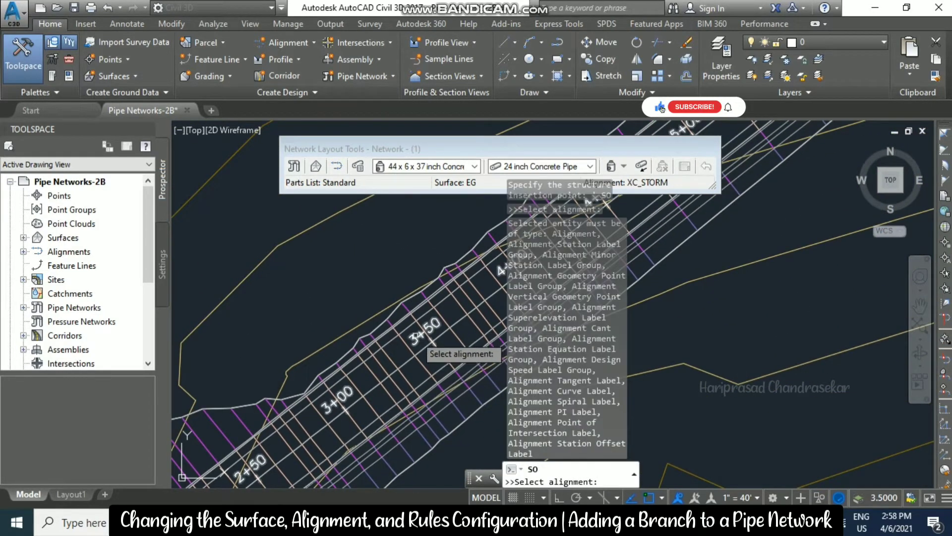
left_click(410, 338)
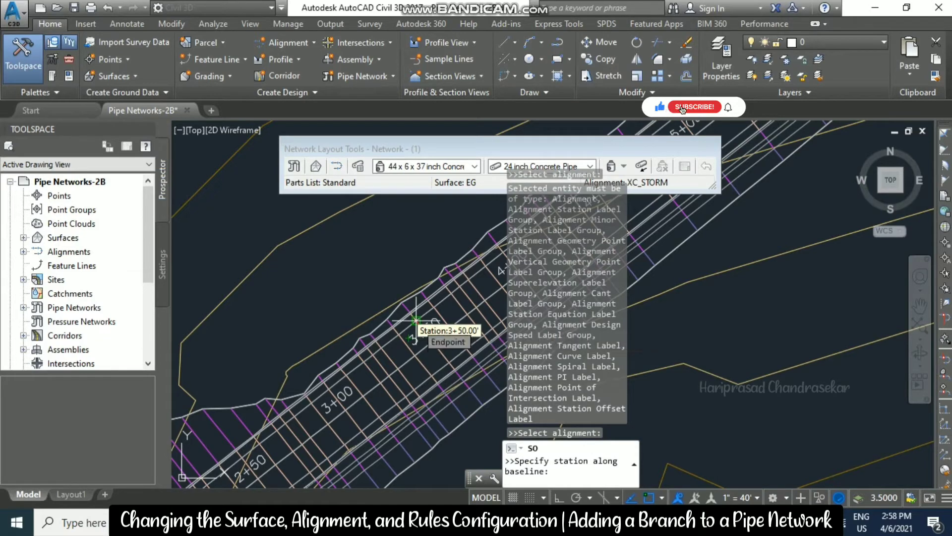
type("400")
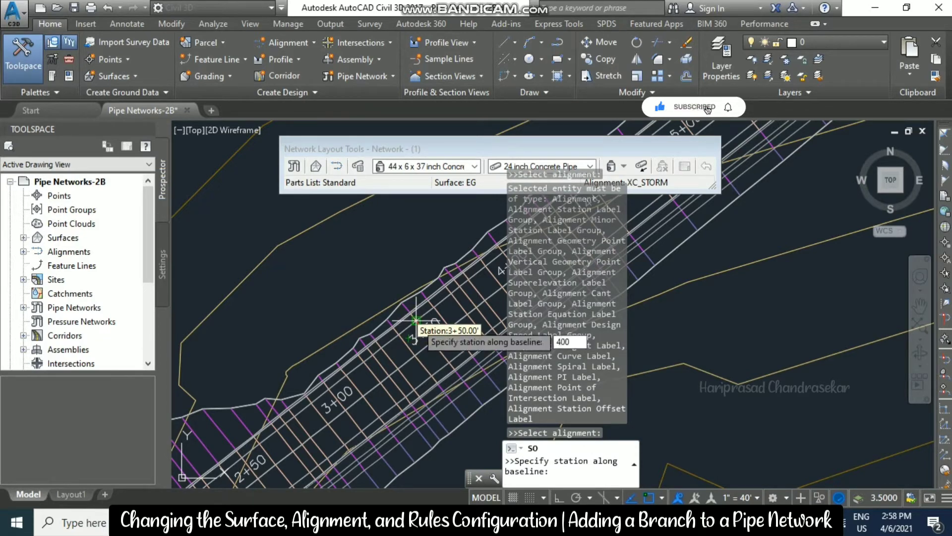
key("Return")
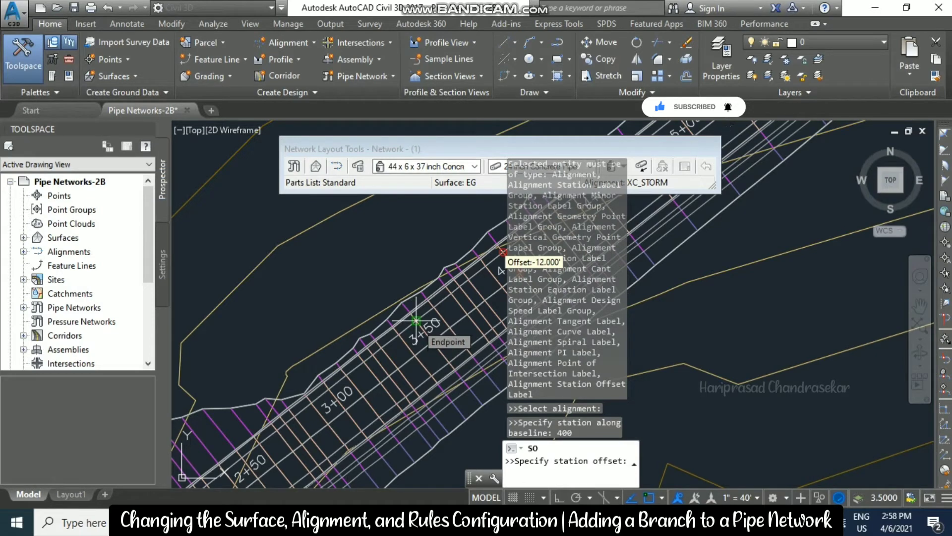
type("-15")
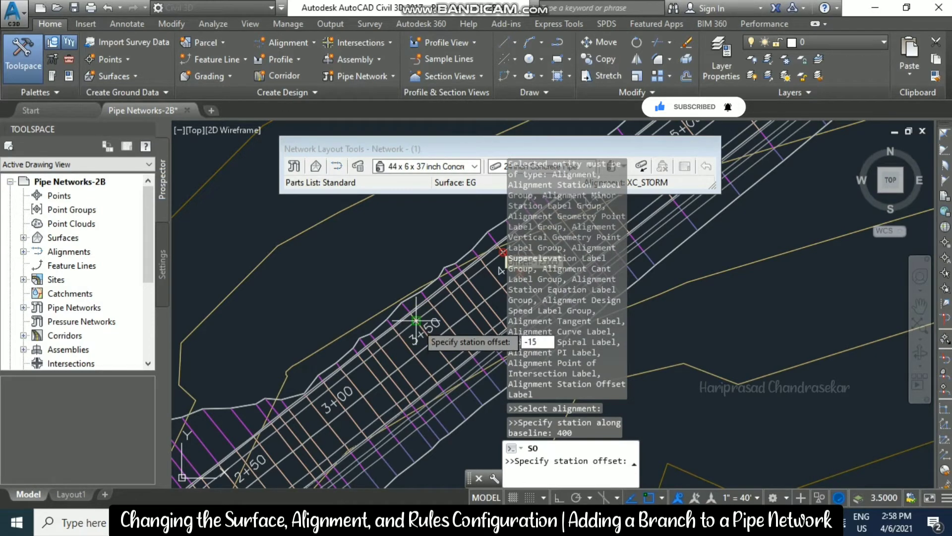
key("Return")
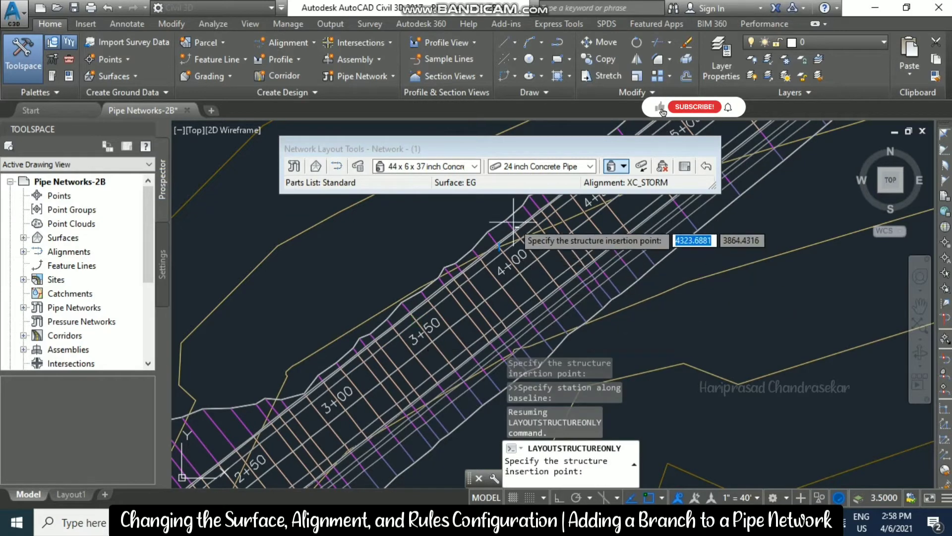
key("Escape")
key("Escape")
scroll(379, 332, "down", 3)
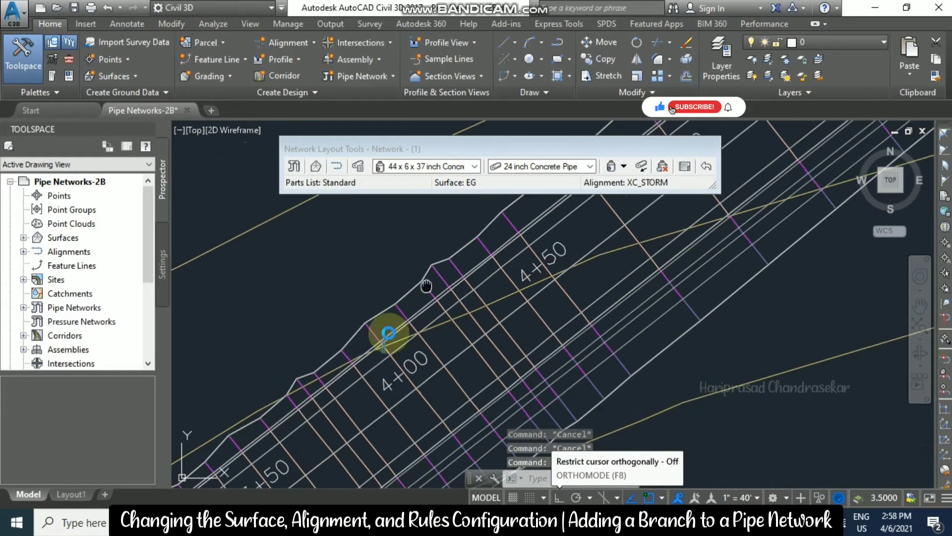
Step: Switch to Pipes Only and start a 24-inch pipe at the new headwall
scroll(372, 340, "up", 4)
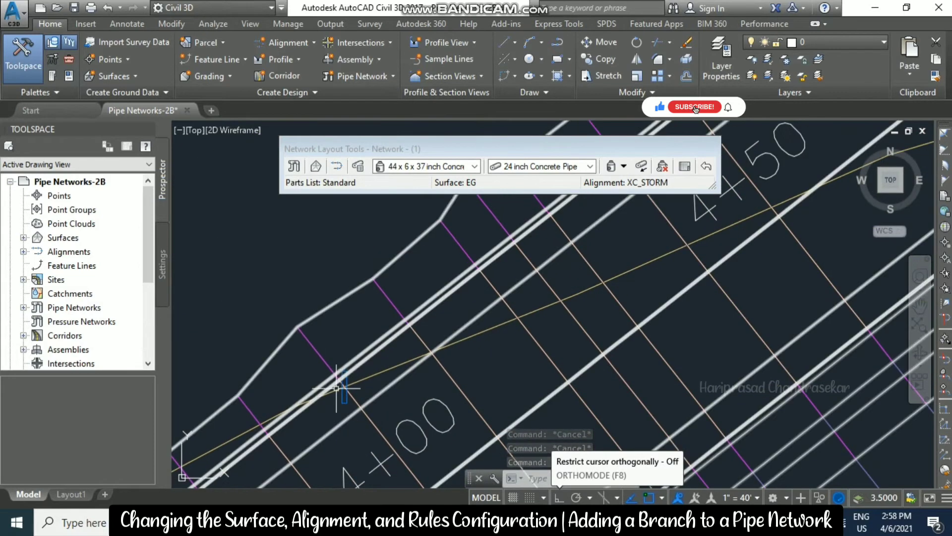
left_click(624, 166)
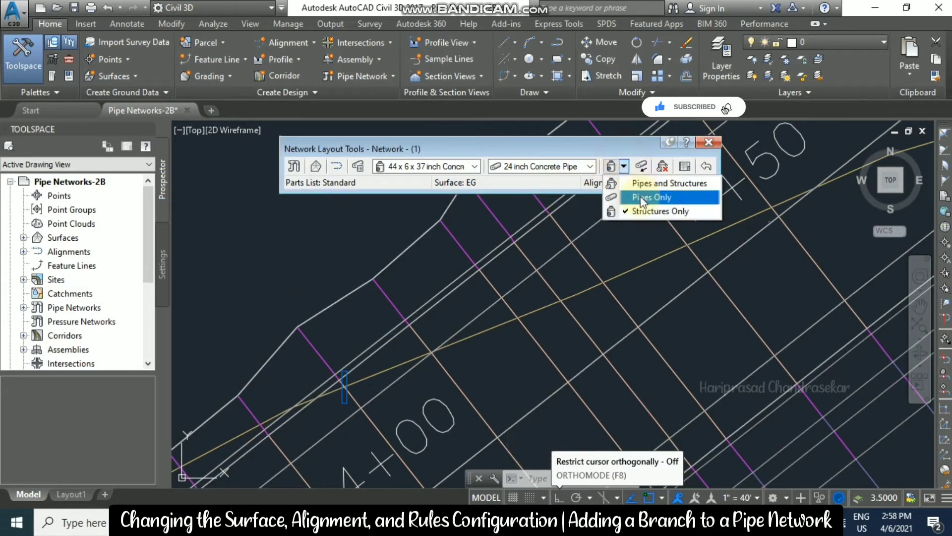
left_click(664, 198)
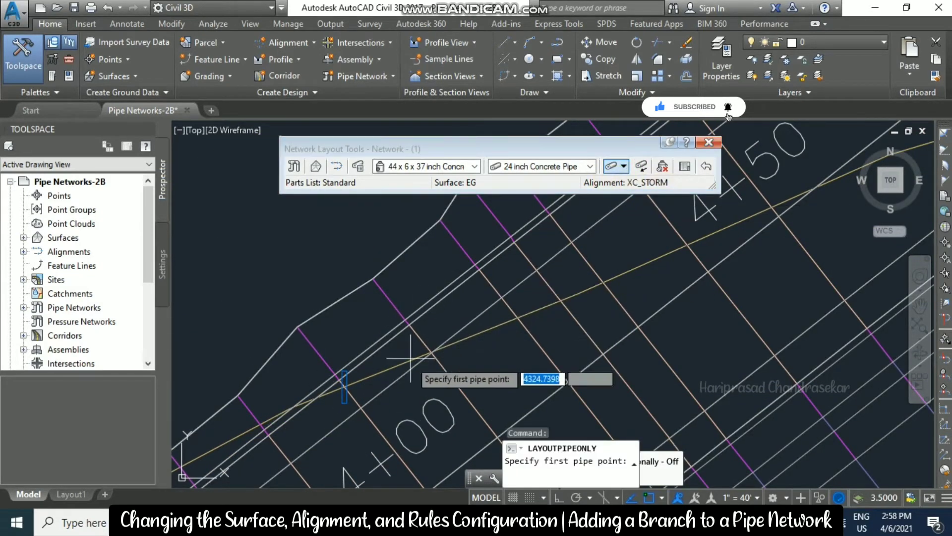
scroll(356, 389, "up", 1)
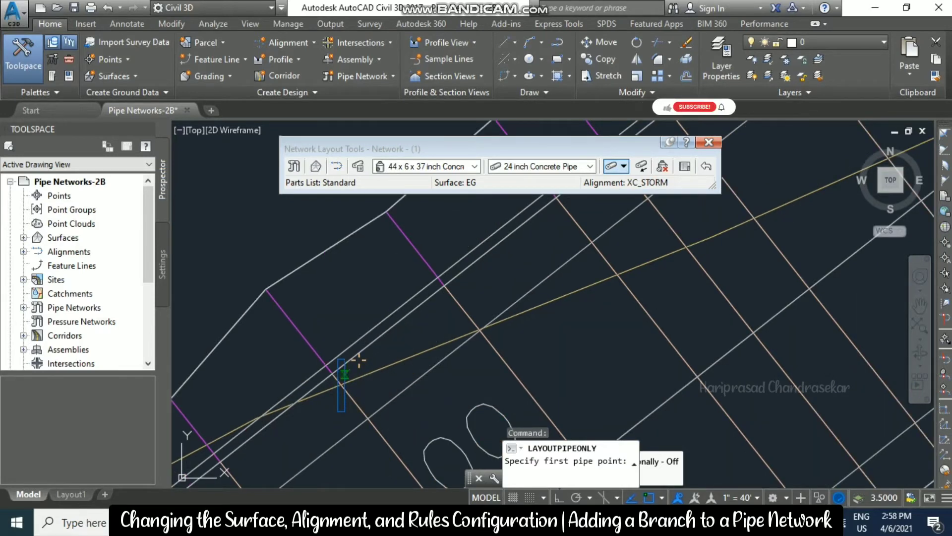
left_click(344, 373)
scroll(391, 374, "down", 3)
scroll(392, 375, "down", 2)
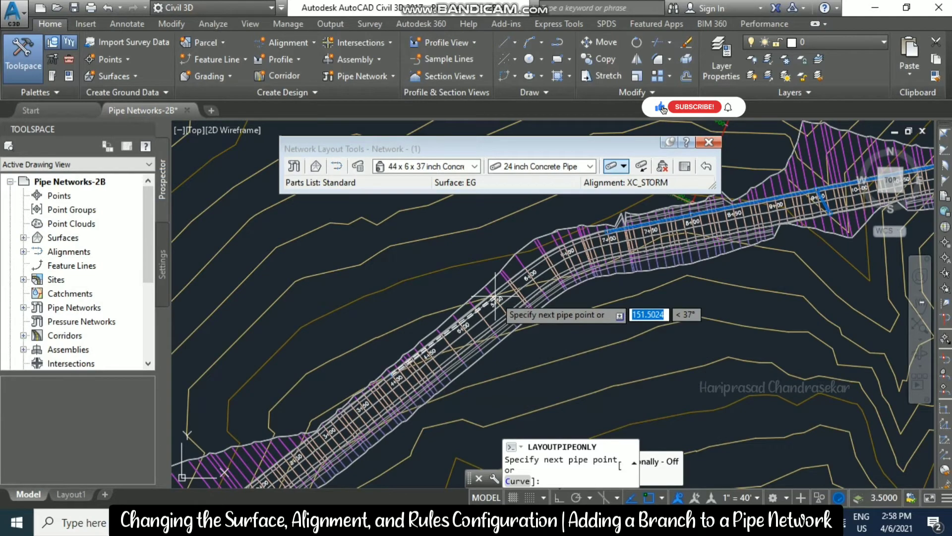
scroll(744, 327, "up", 2)
scroll(551, 325, "down", 3)
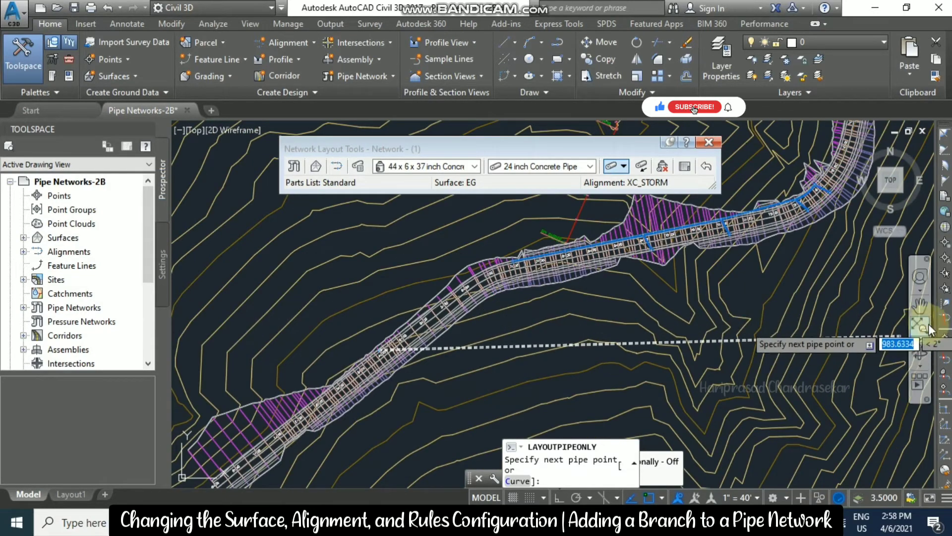
Step: End the pipe at station 5+50 on XC_STORM with zero offset
left_click(946, 319)
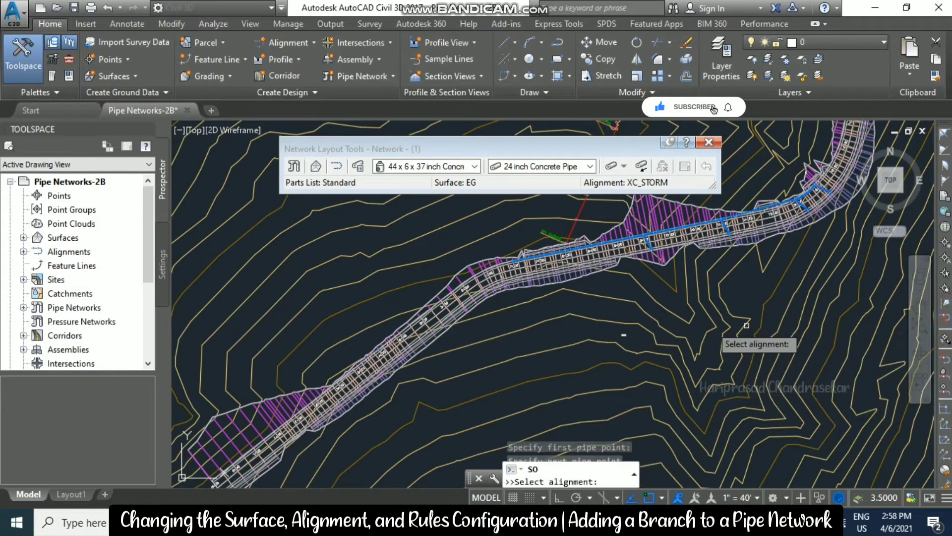
scroll(449, 317, "up", 4)
left_click(474, 309)
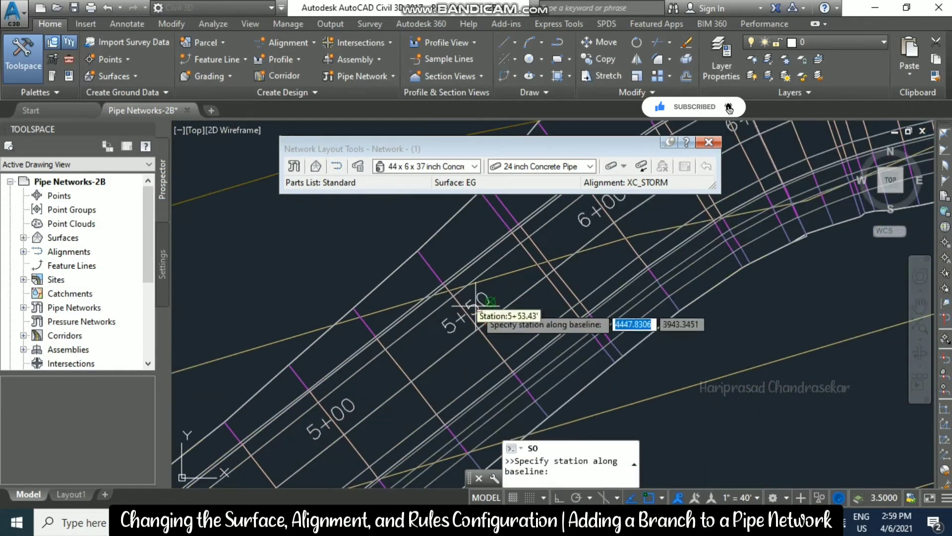
type("550")
key("Return")
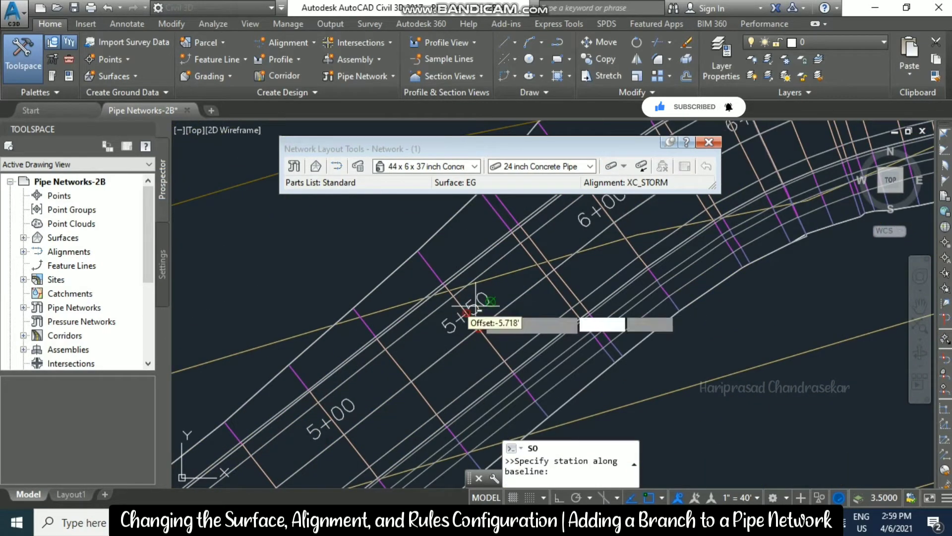
type("0")
key("Return")
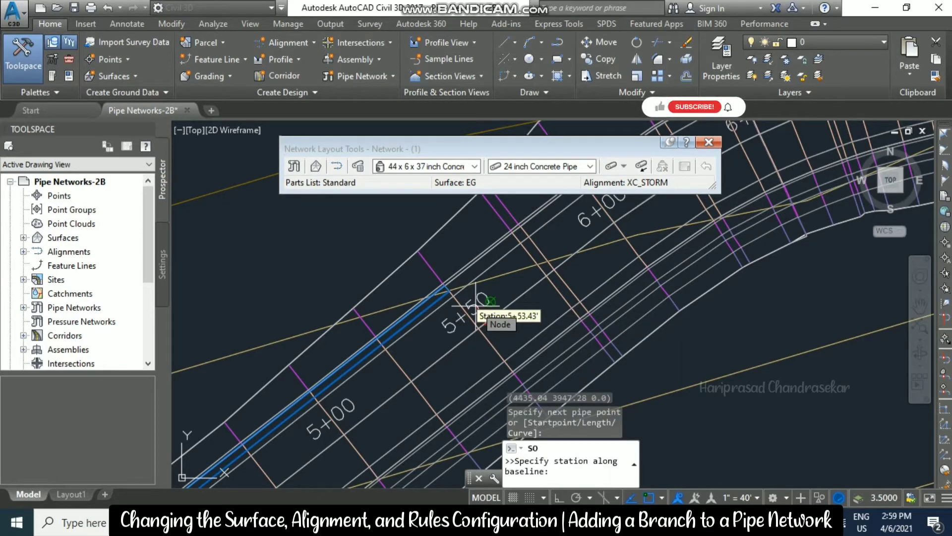
key("Escape")
Step: Try the Curve option for the next pipe segment, then cancel it
middle_click_drag(508, 260, 423, 297)
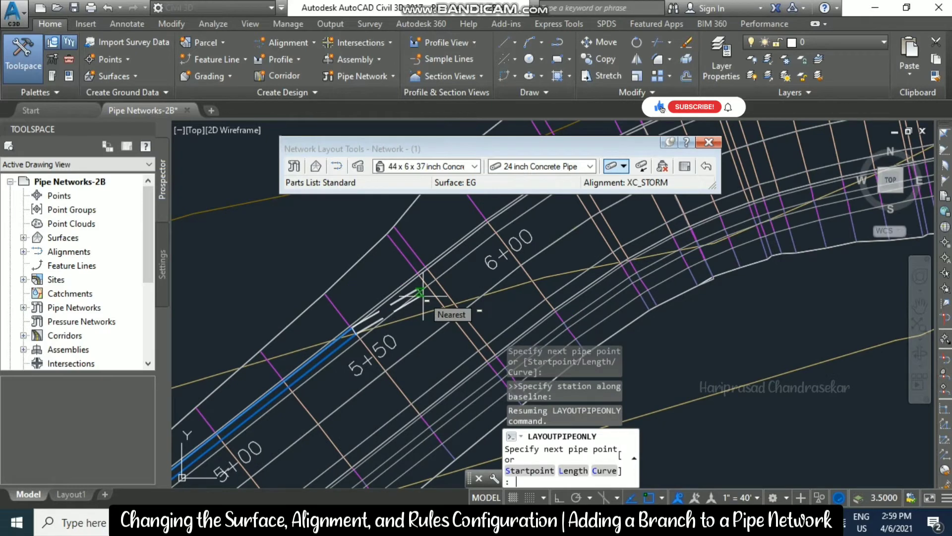
type("c")
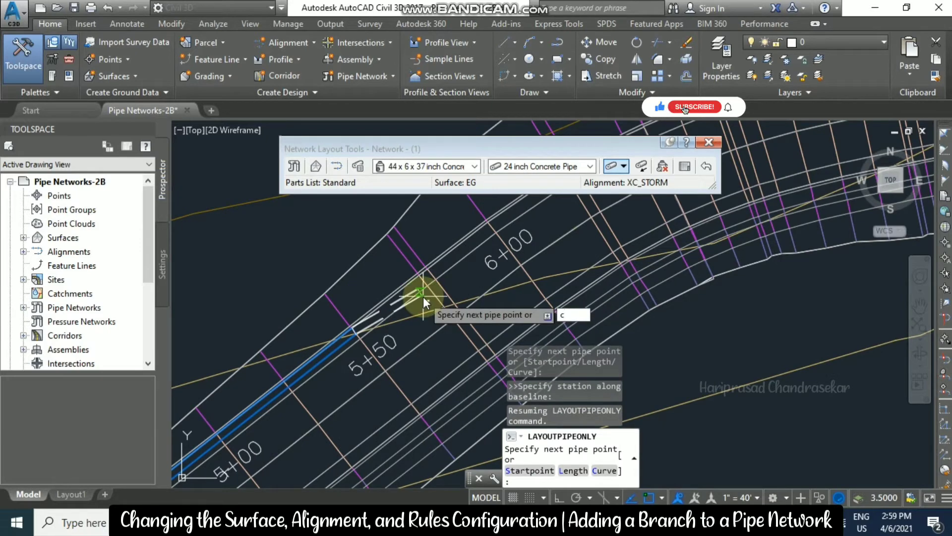
key("Return")
middle_click_drag(488, 243, 306, 399)
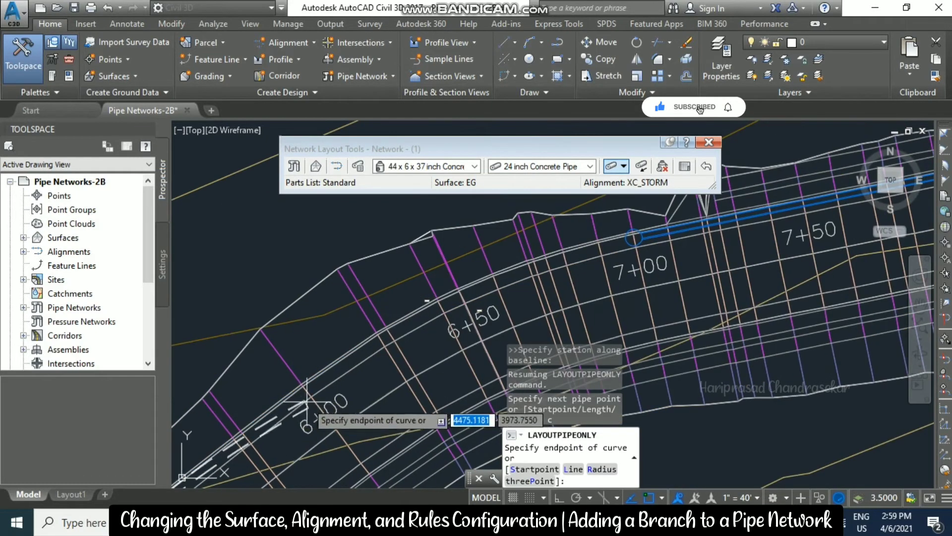
scroll(621, 238, "up", 4)
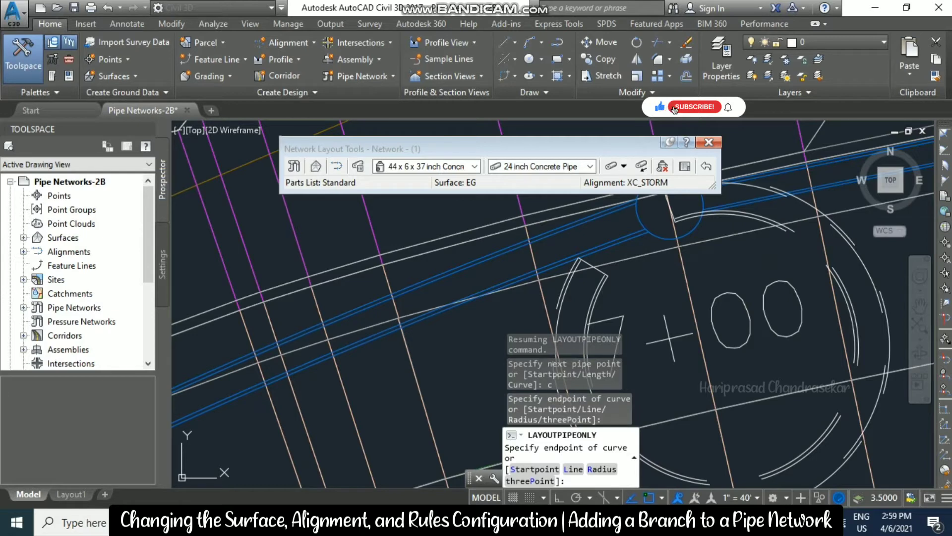
key("Escape")
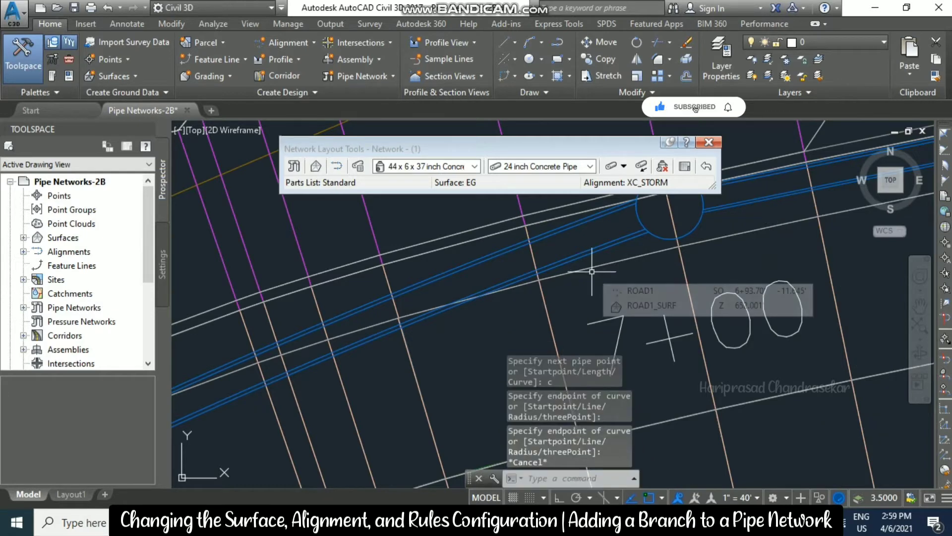
Step: Rotate the end headwall with its grip until it lies perpendicular to the 24-inch pipe
scroll(553, 303, "up", 3)
scroll(553, 303, "down", 5)
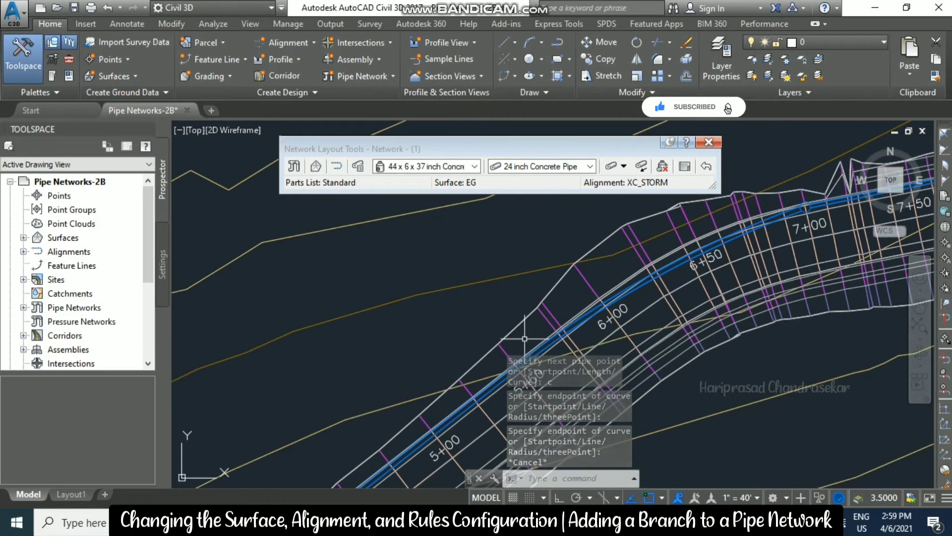
middle_click_drag(533, 285, 412, 345)
scroll(563, 298, "up", 8)
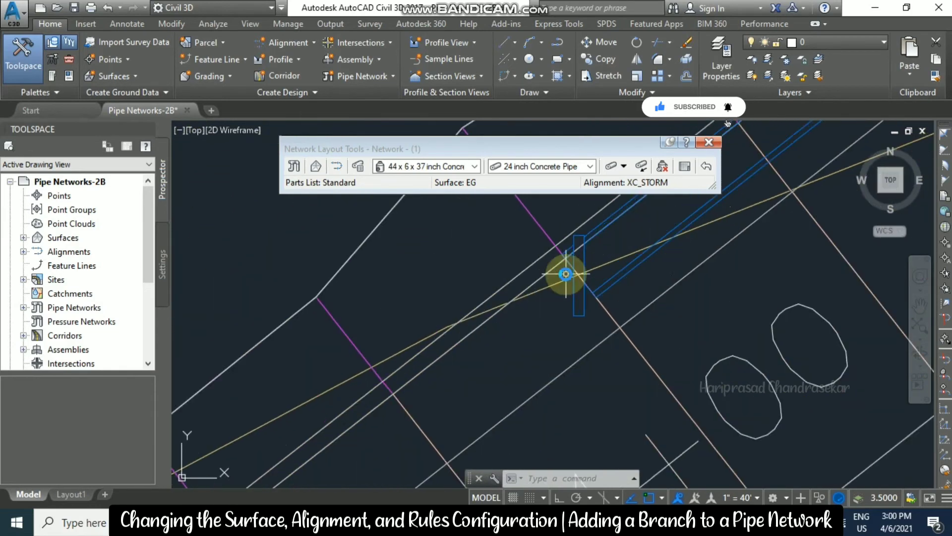
left_click(490, 300)
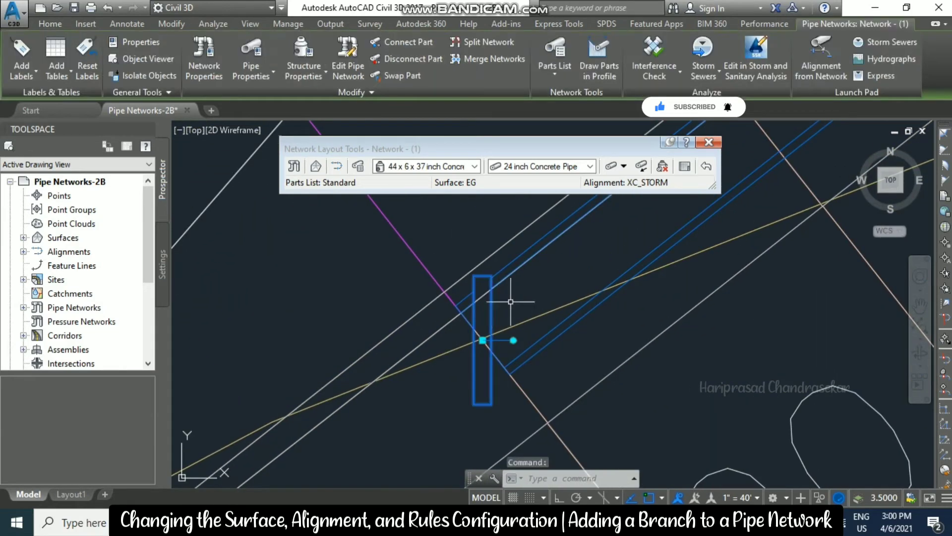
left_click(513, 340)
left_click(464, 315)
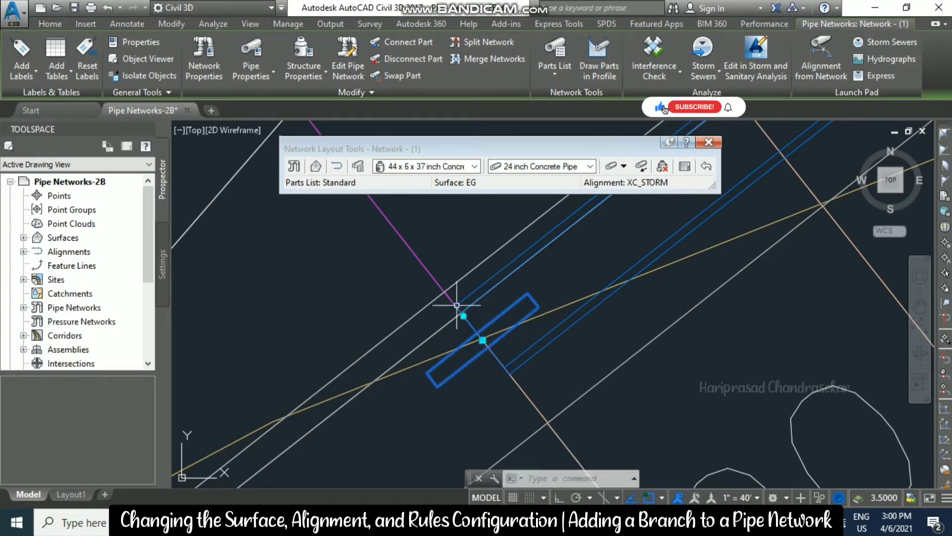
left_click(464, 316)
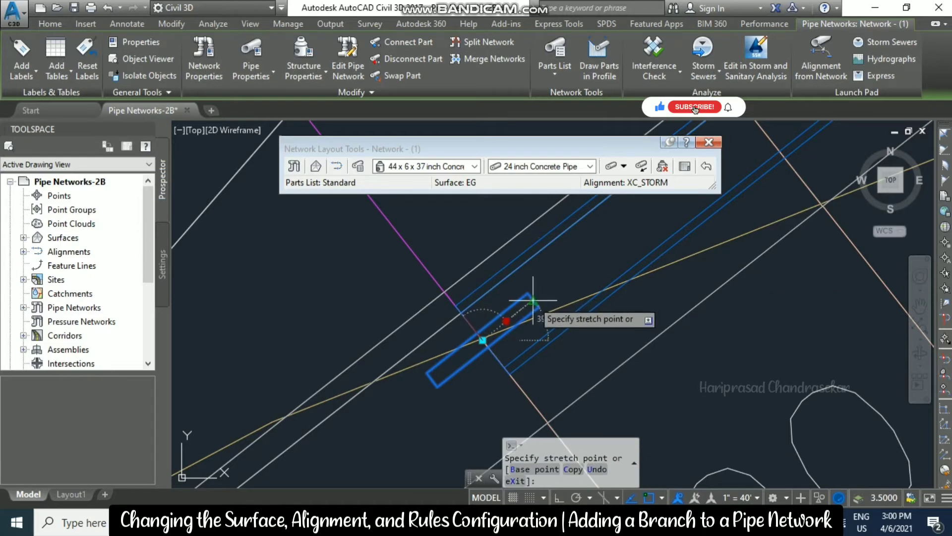
left_click(545, 300)
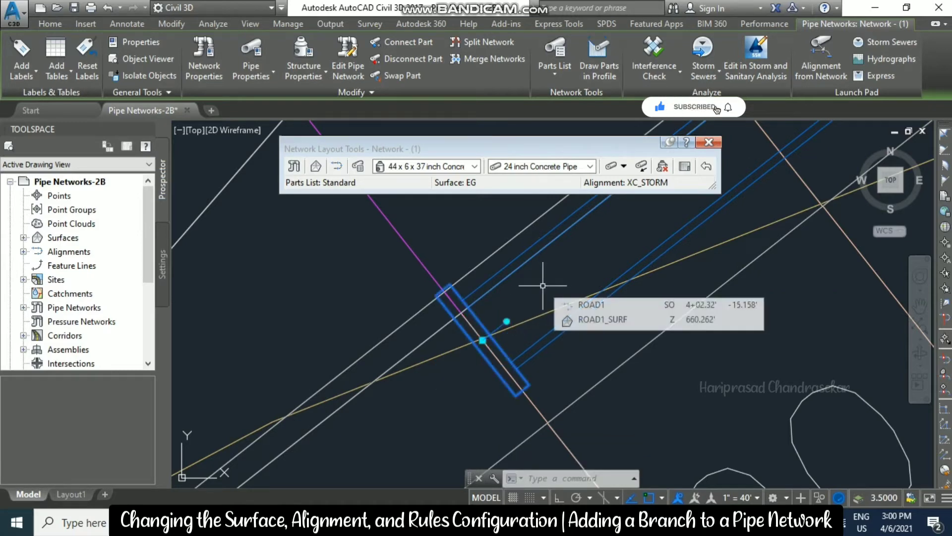
key("Escape")
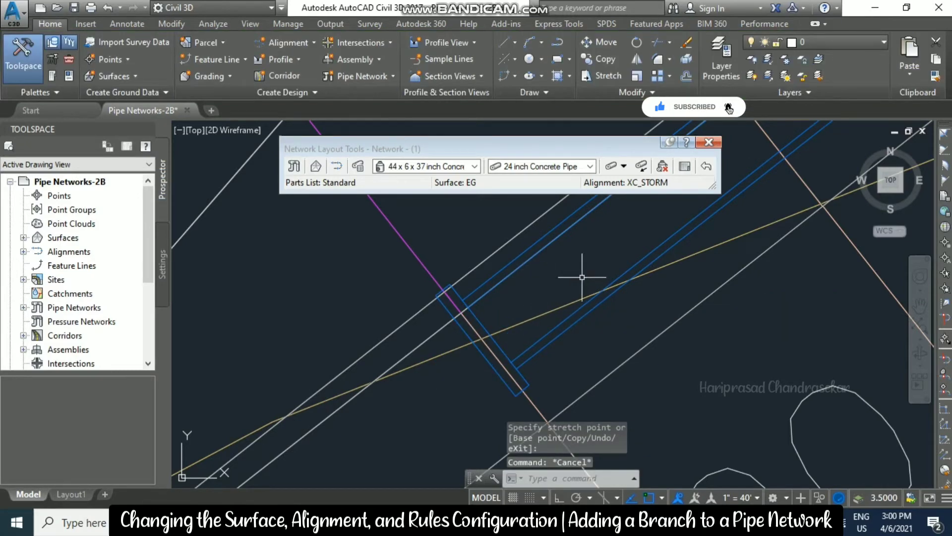
scroll(583, 277, "down", 2)
Step: Choose Eccentric Structure 48 and switch the layout to Structures Only
left_click(476, 166)
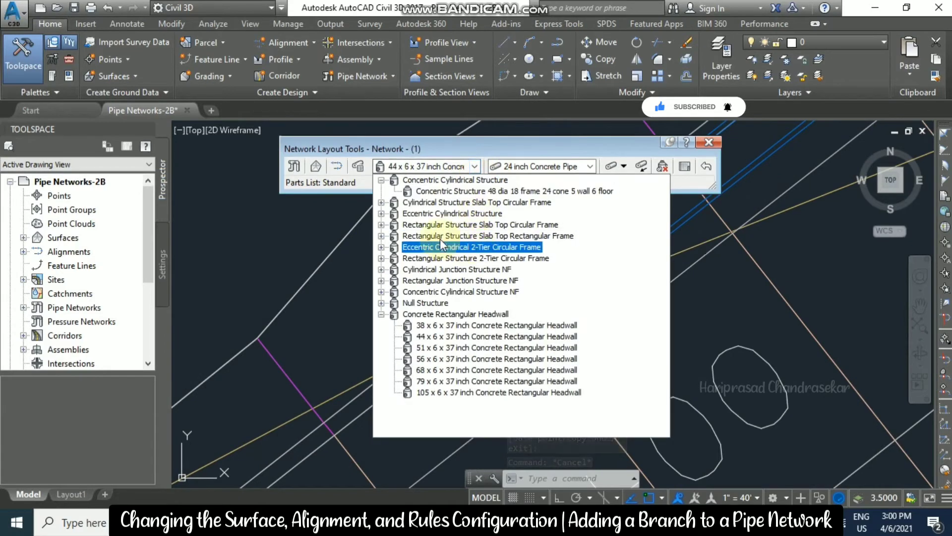
left_click(381, 213)
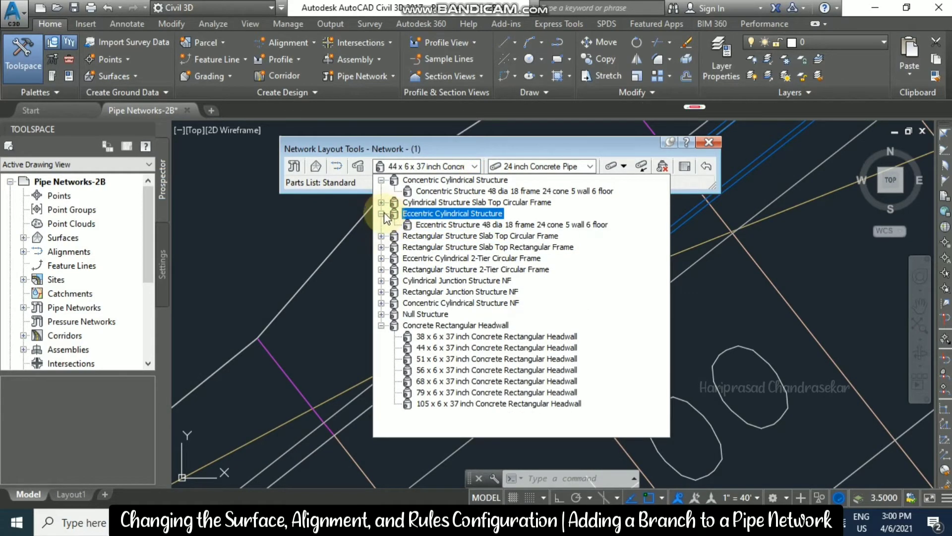
left_click(464, 224)
left_click(624, 166)
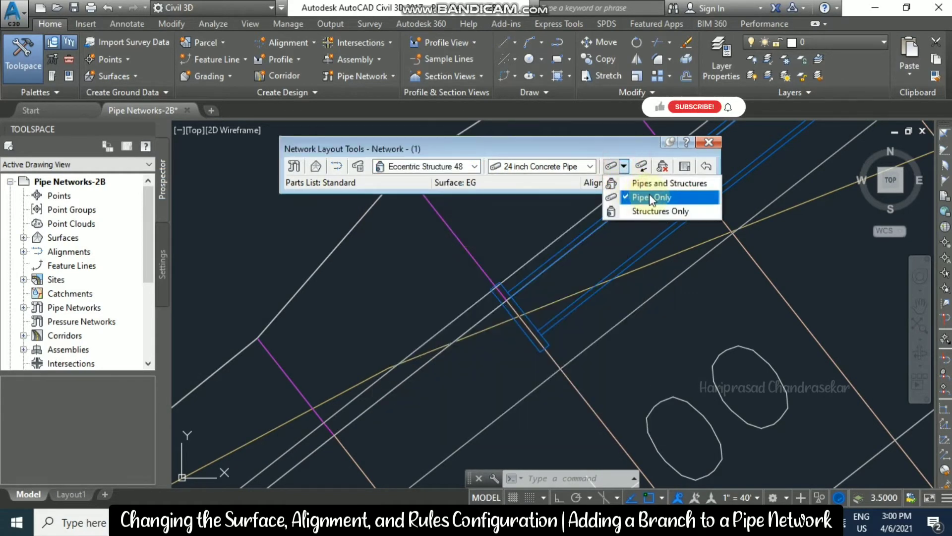
left_click(665, 211)
scroll(496, 273, "up", 2)
scroll(496, 273, "down", 5)
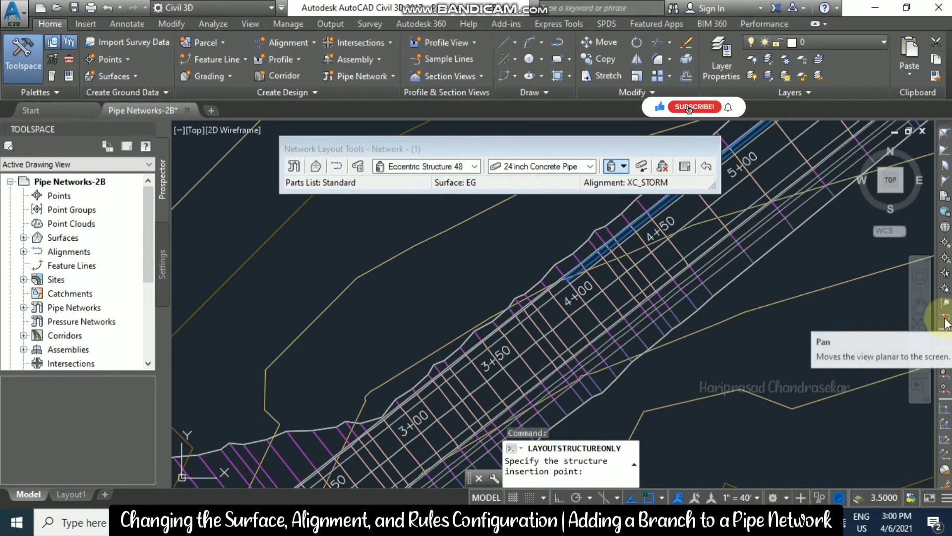
Step: Place the manhole at station 2+00, offset -15, along XC_STORM
left_click(945, 339)
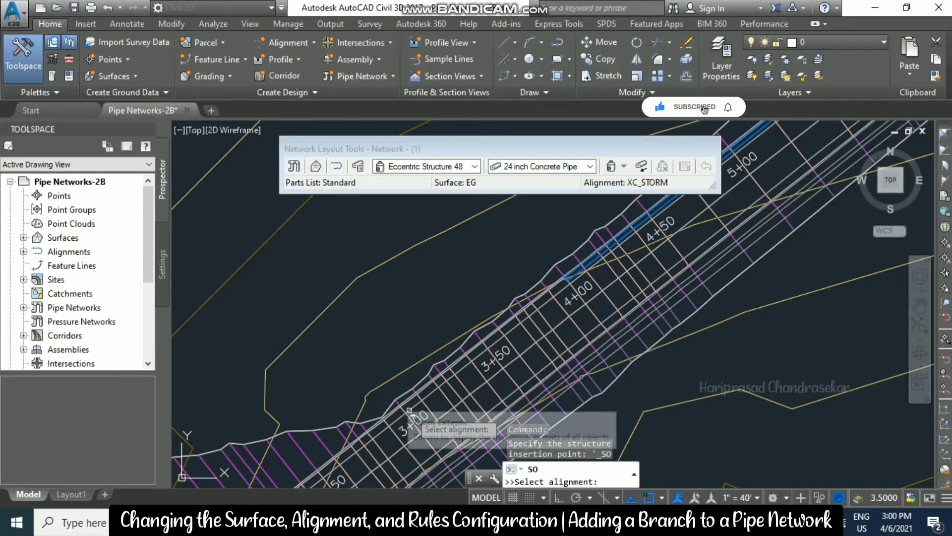
left_click(422, 419)
middle_click_drag(432, 368, 495, 248)
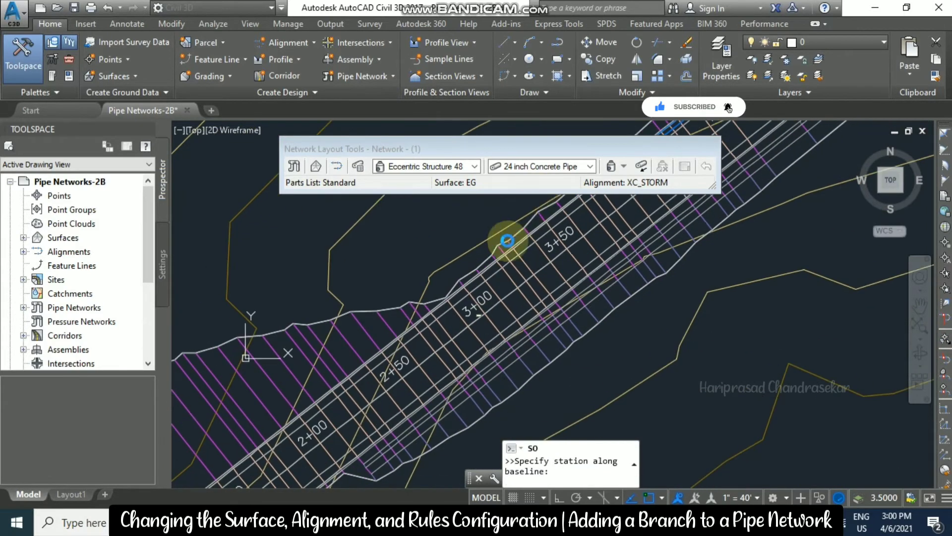
type("200")
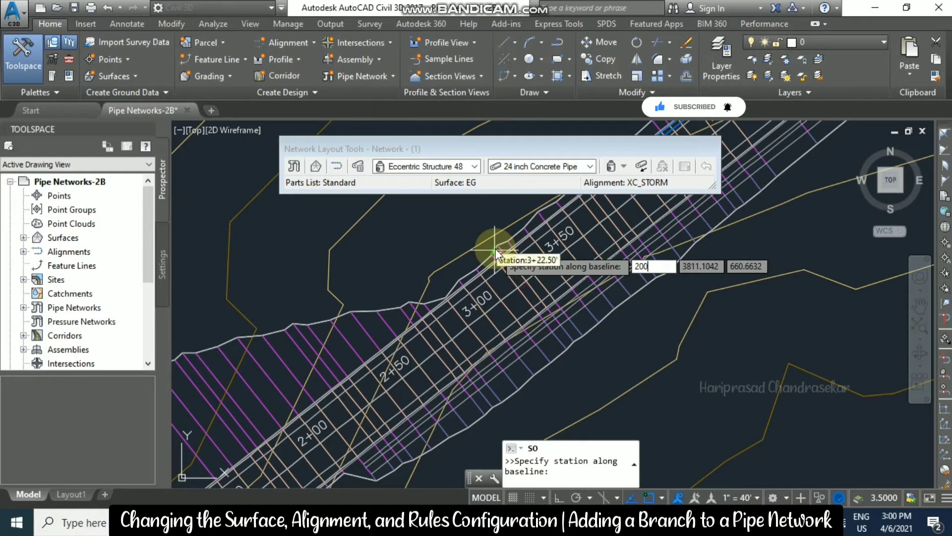
key("Return")
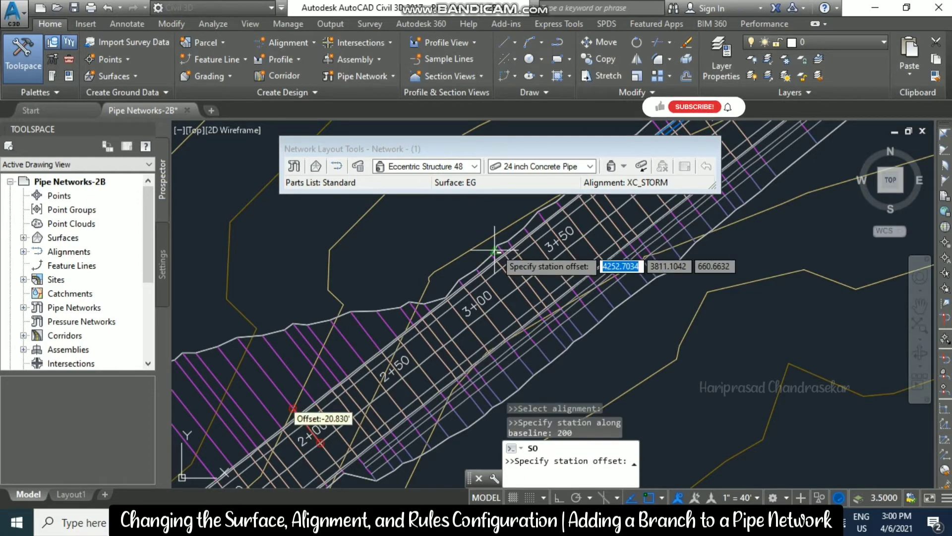
type("-15")
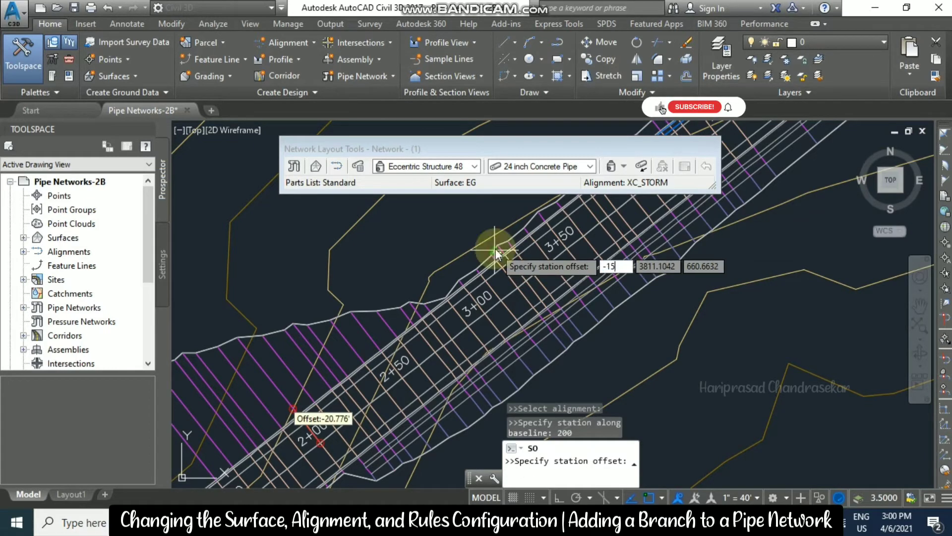
key("Return")
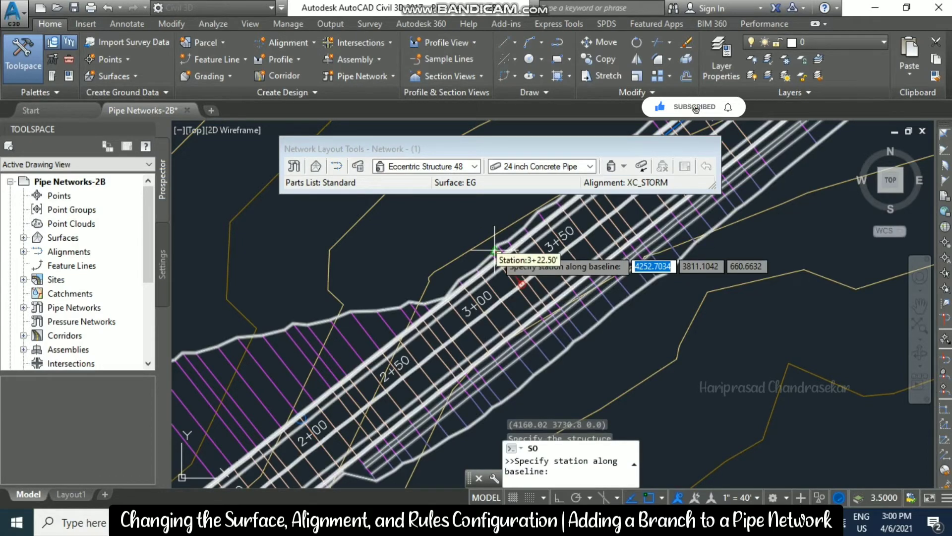
left_click(494, 250)
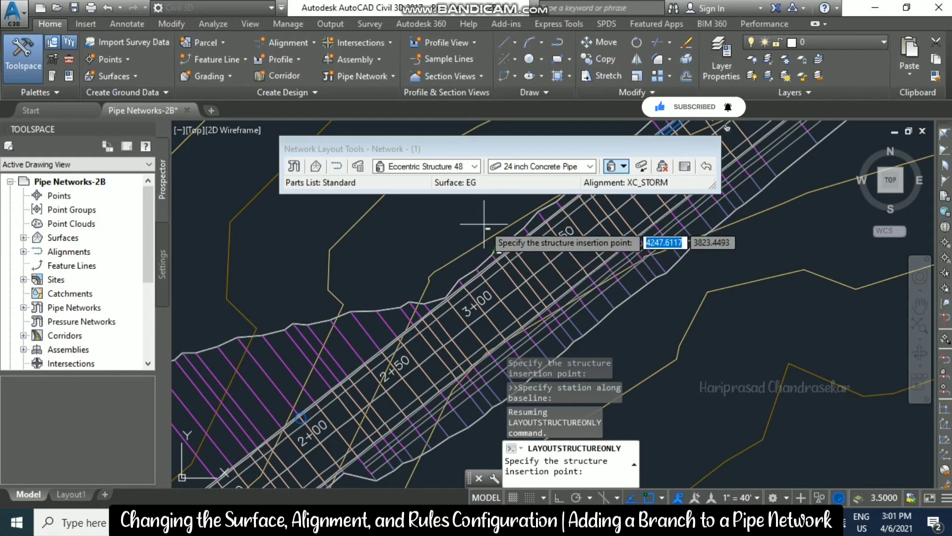
key("Escape")
scroll(303, 384, "up", 3)
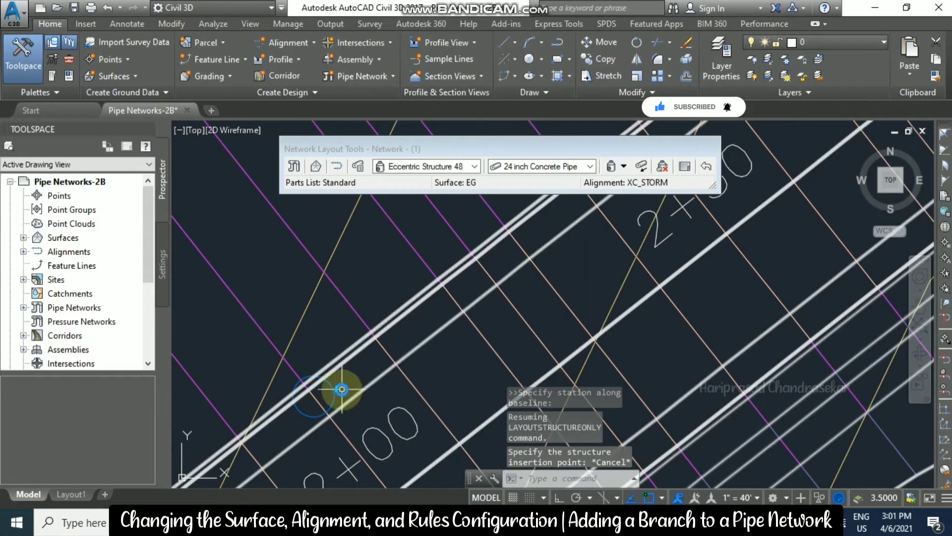
Step: Switch Network Layout Tools to lay out pipes only
scroll(340, 389, "down", 2)
scroll(354, 406, "up", 2)
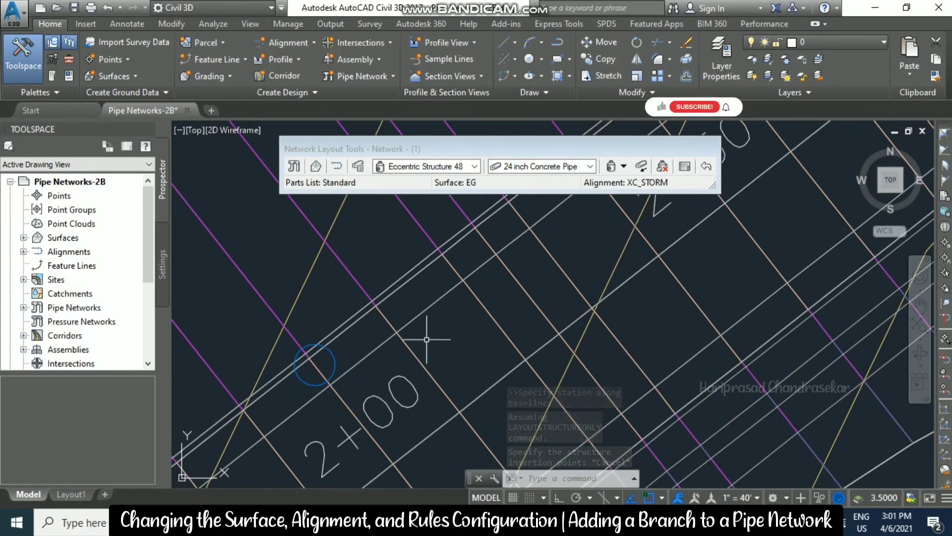
scroll(325, 371, "up", 1)
scroll(325, 371, "down", 5)
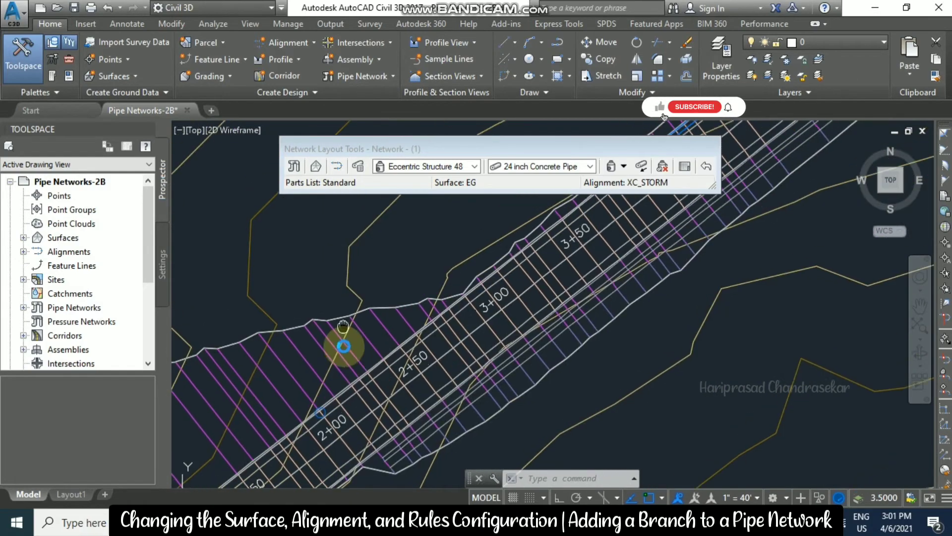
scroll(346, 361, "down", 4)
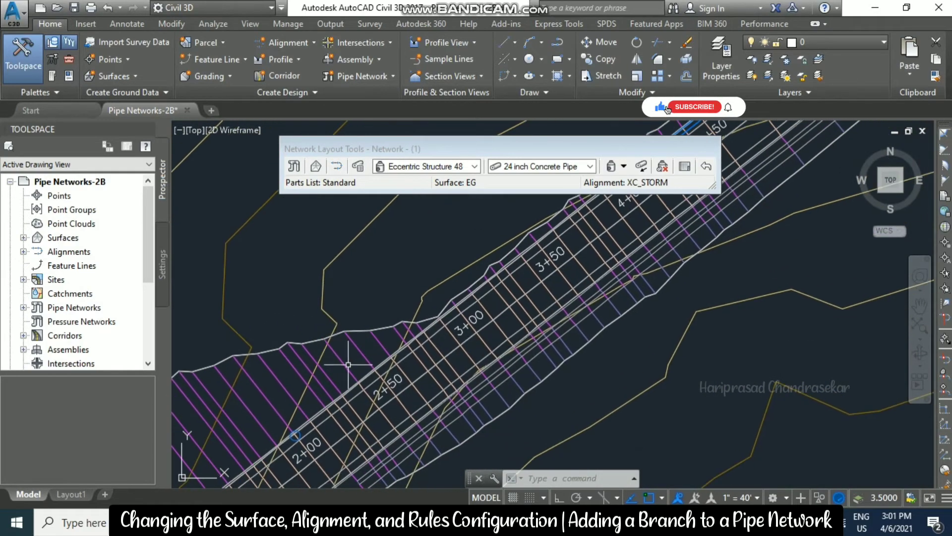
scroll(313, 364, "up", 2)
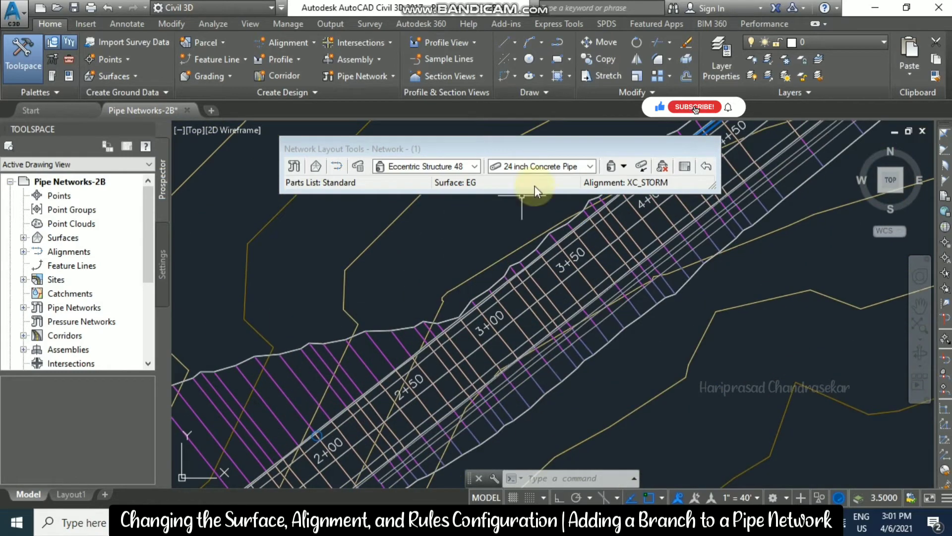
left_click(624, 166)
left_click(651, 197)
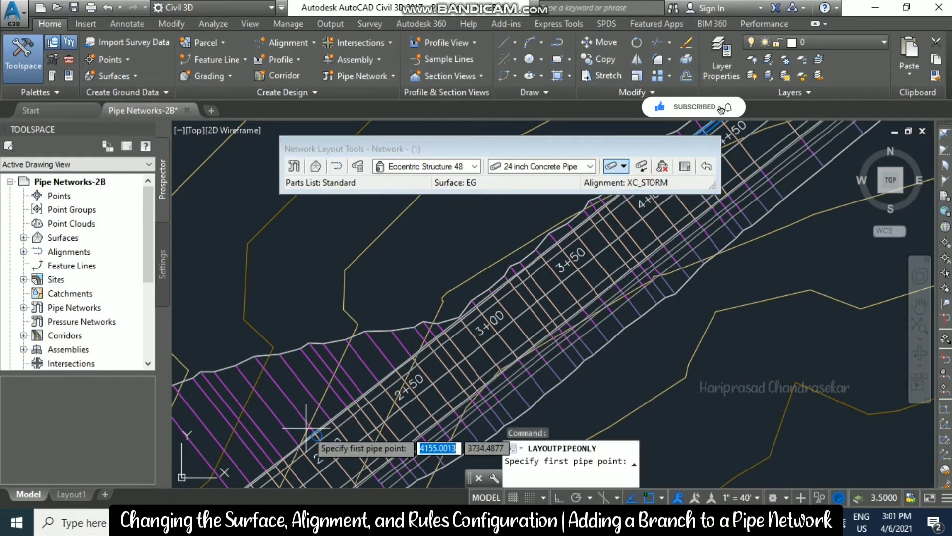
Step: Draw a 24-inch concrete pipe from the structure near 2+00 to near station 4+00
scroll(310, 431, "up", 2)
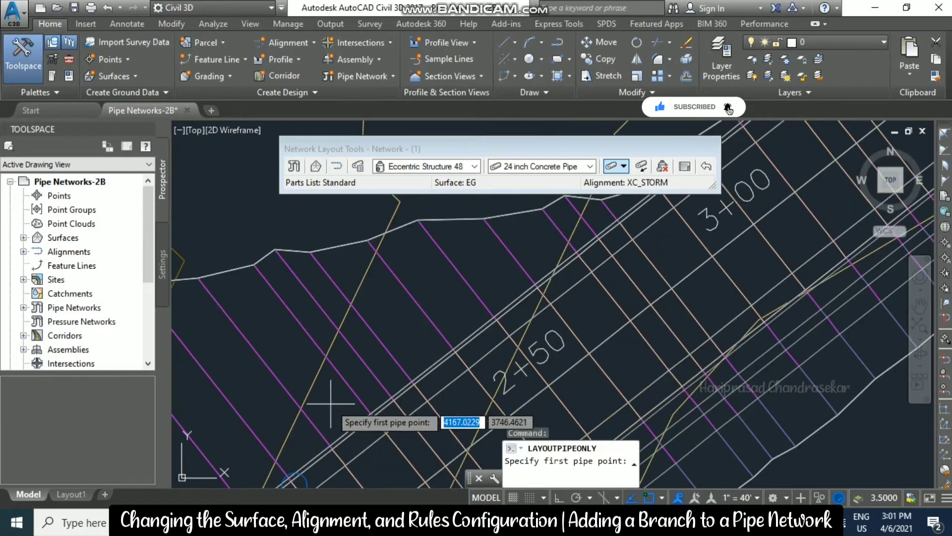
scroll(395, 273, "up", 3)
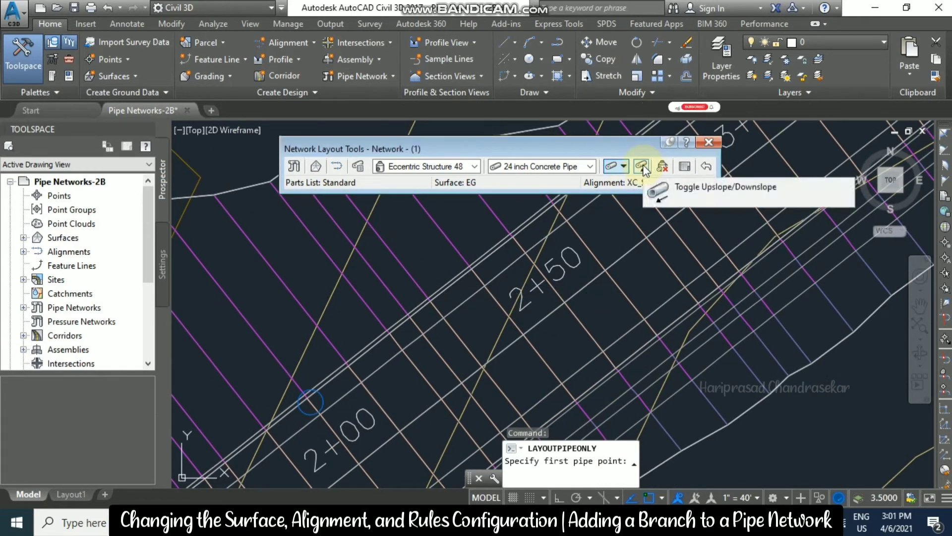
left_click(320, 401)
scroll(367, 386, "down", 3)
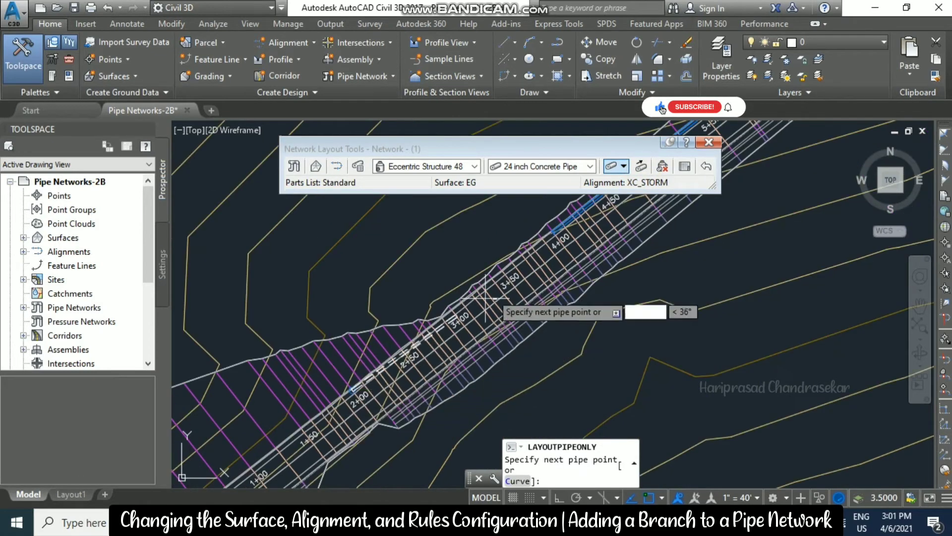
scroll(554, 241, "up", 2)
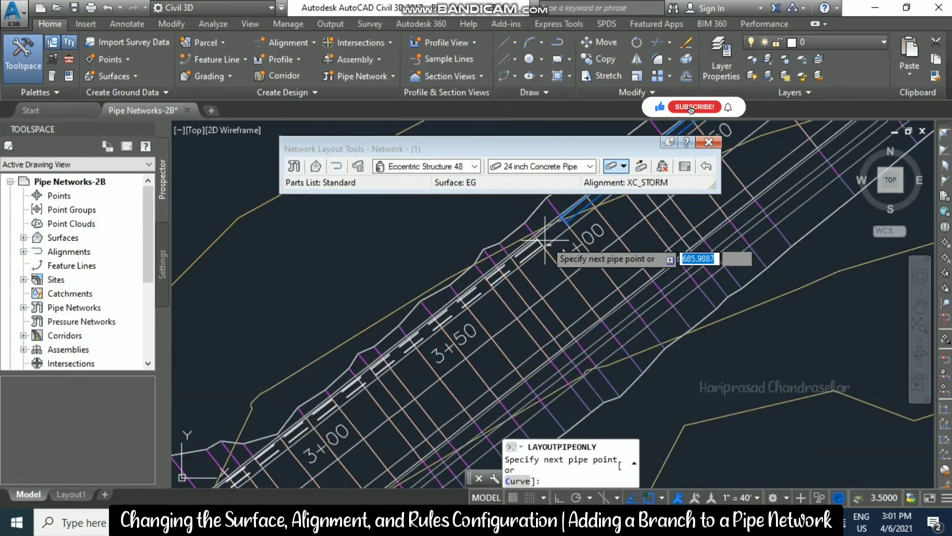
mouse_move(572, 226)
middle_mouse_down()
mouse_move(555, 392)
mouse_move(491, 226)
middle_mouse_up()
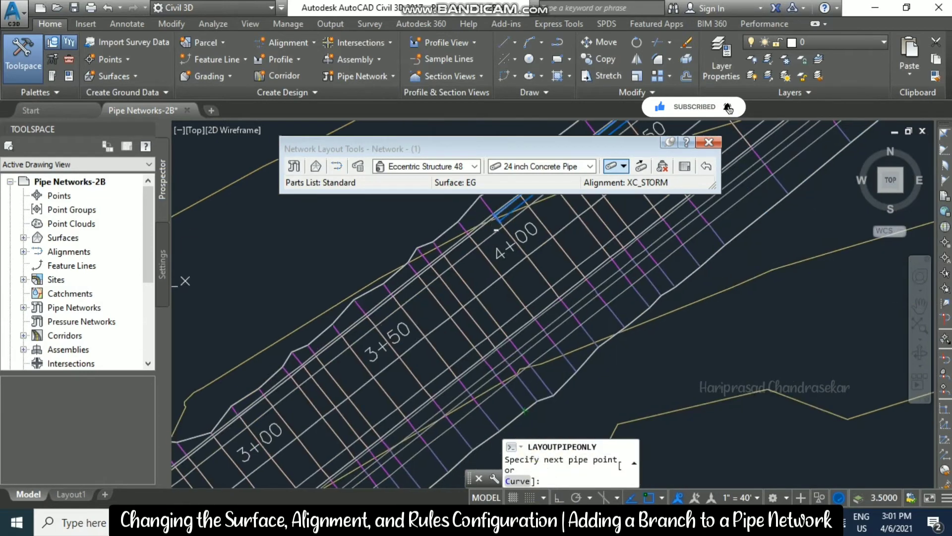
scroll(491, 226, "up", 1)
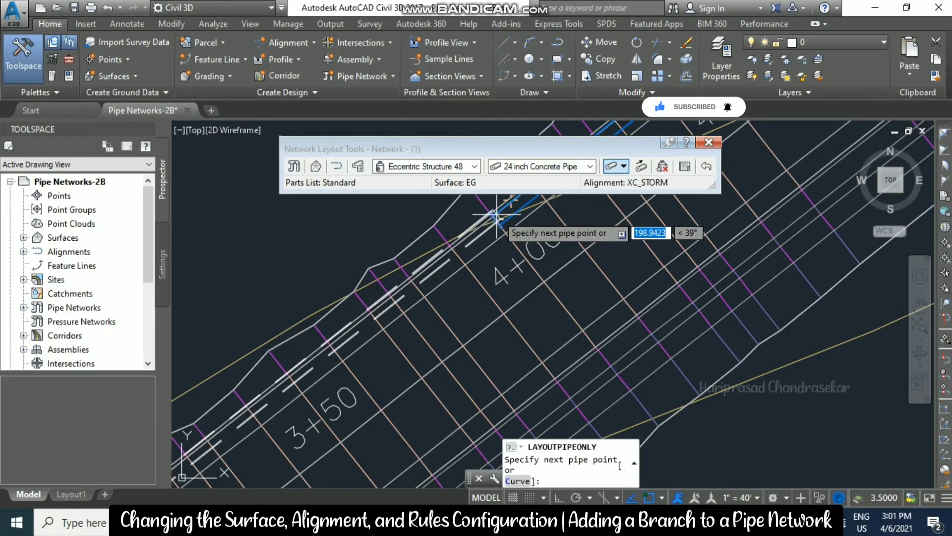
scroll(495, 229, "up", 1)
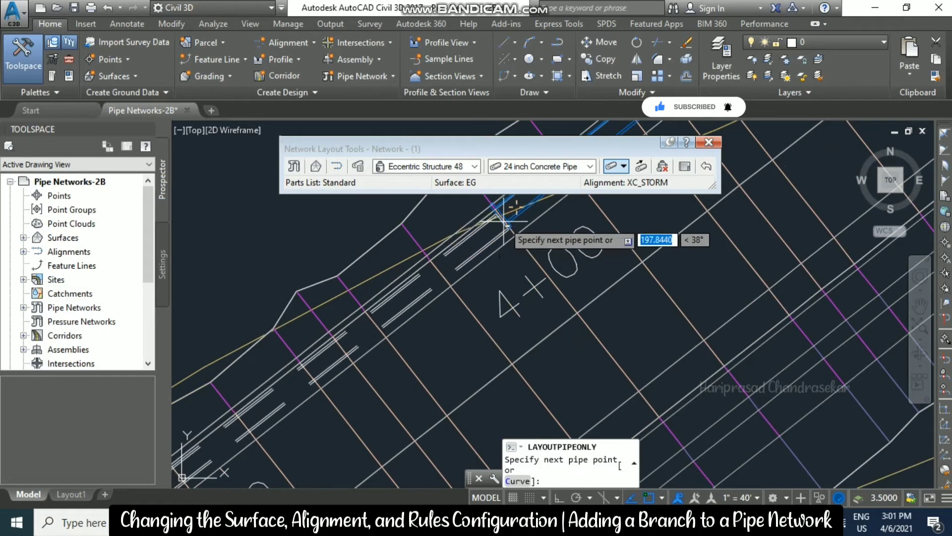
left_click(498, 219)
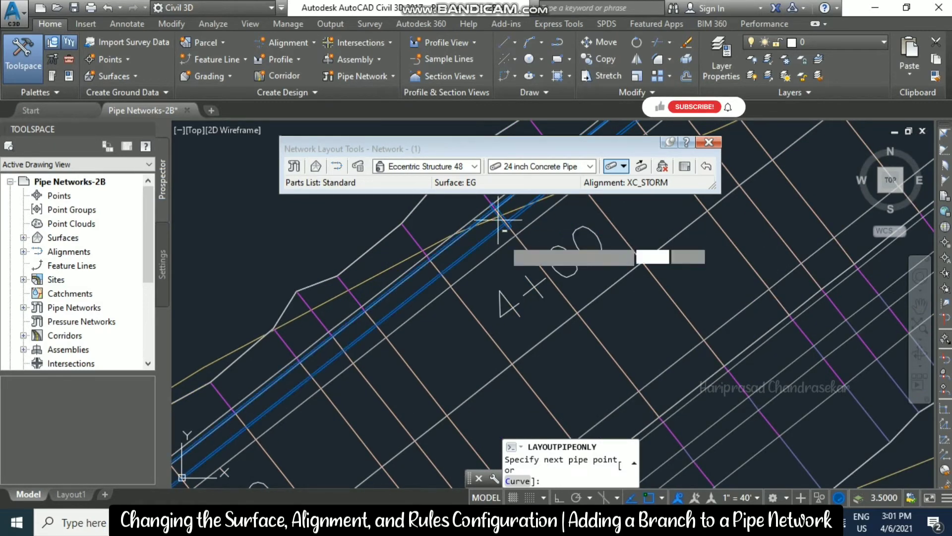
key("Escape")
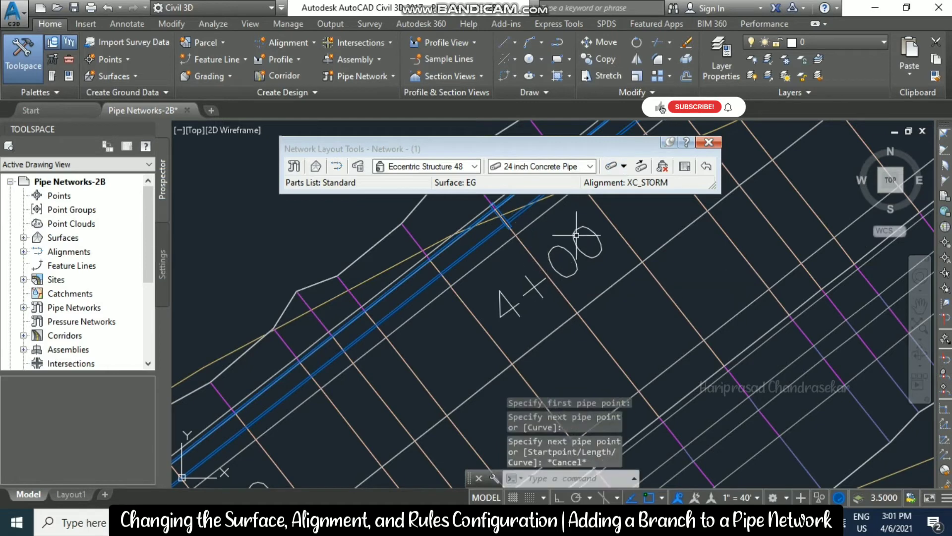
scroll(546, 263, "down", 3)
scroll(385, 341, "down", 2)
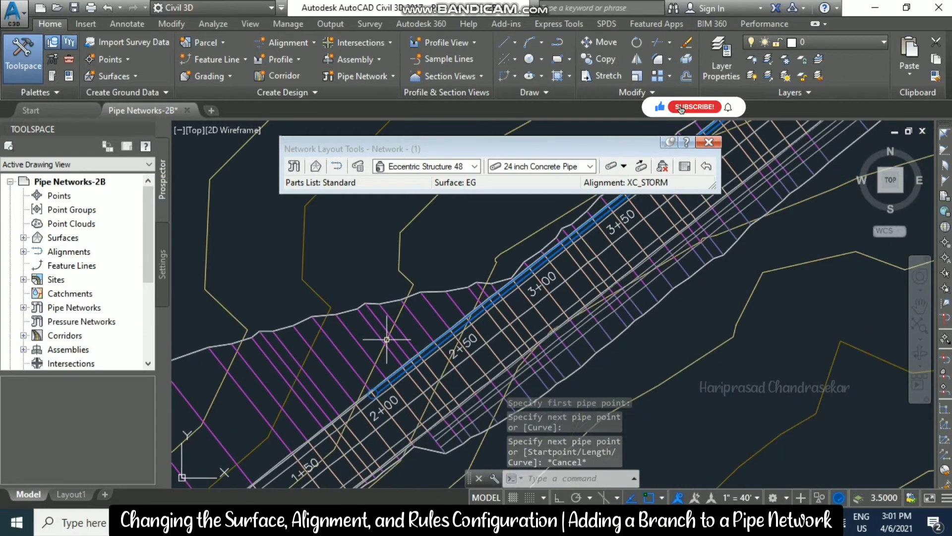
scroll(372, 350, "down", 1)
Step: Expand Pipe Networks > Networks > Network - (1) in Prospector to list its pipes
scroll(373, 350, "down", 2)
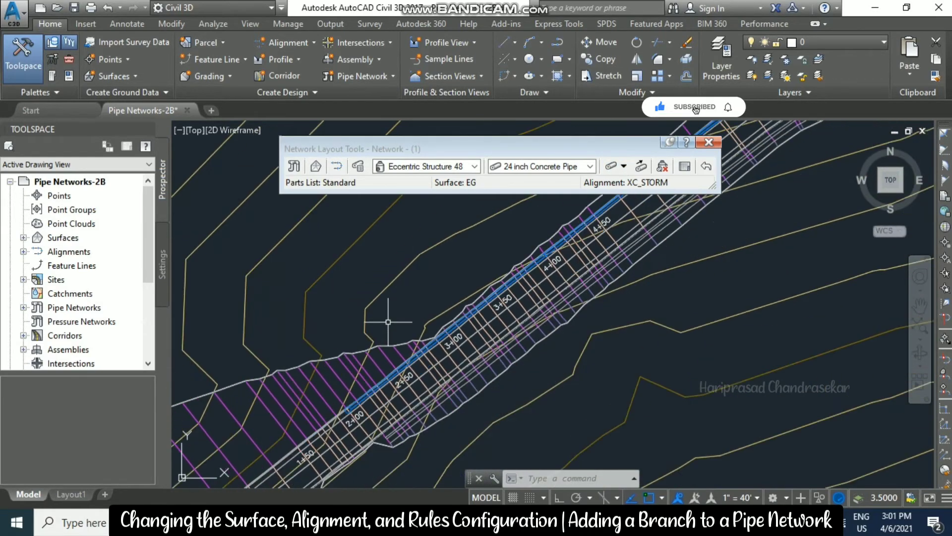
scroll(416, 389, "up", 4)
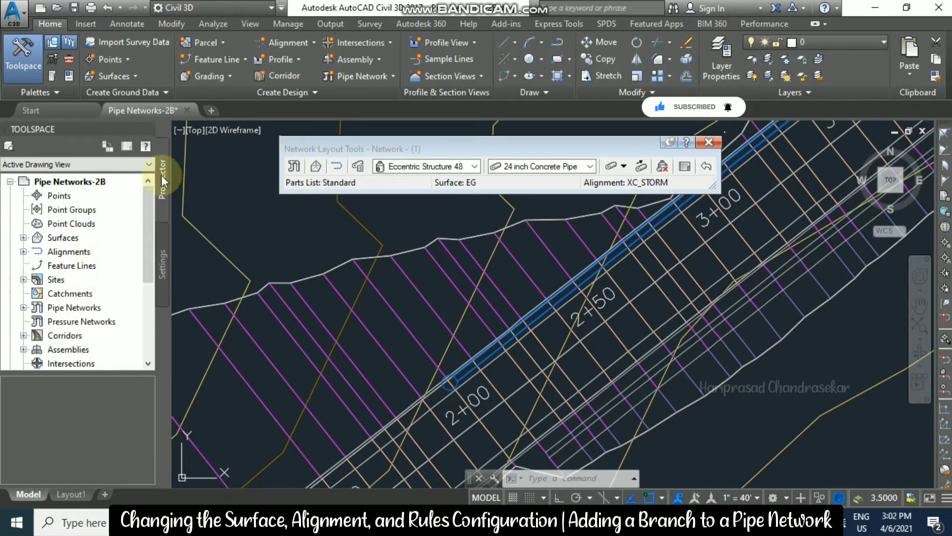
left_click(22, 308)
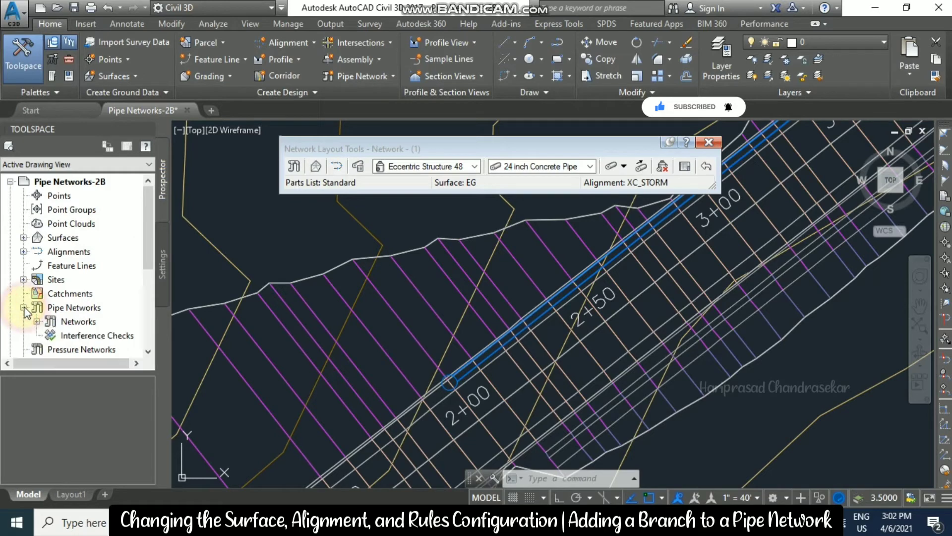
double_click(49, 322)
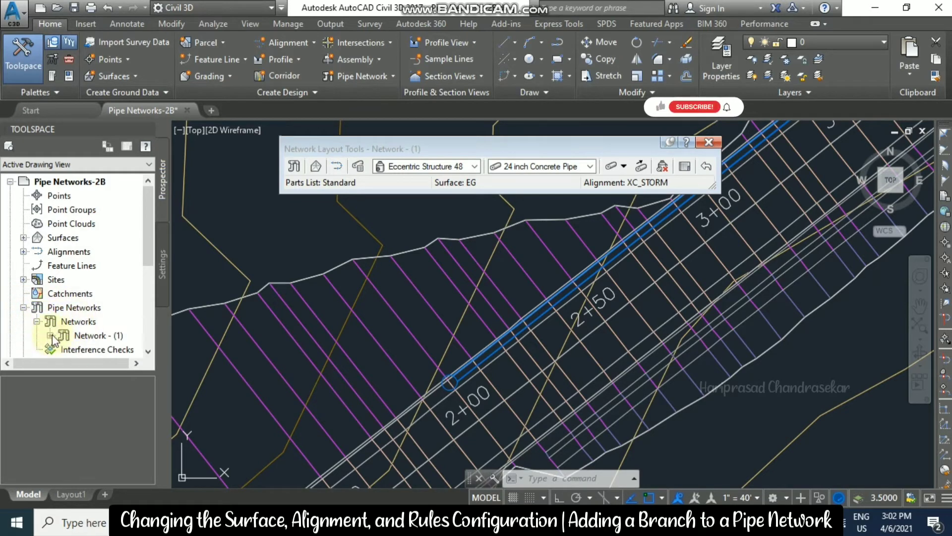
left_click_drag(147, 237, 149, 279)
left_click(51, 238)
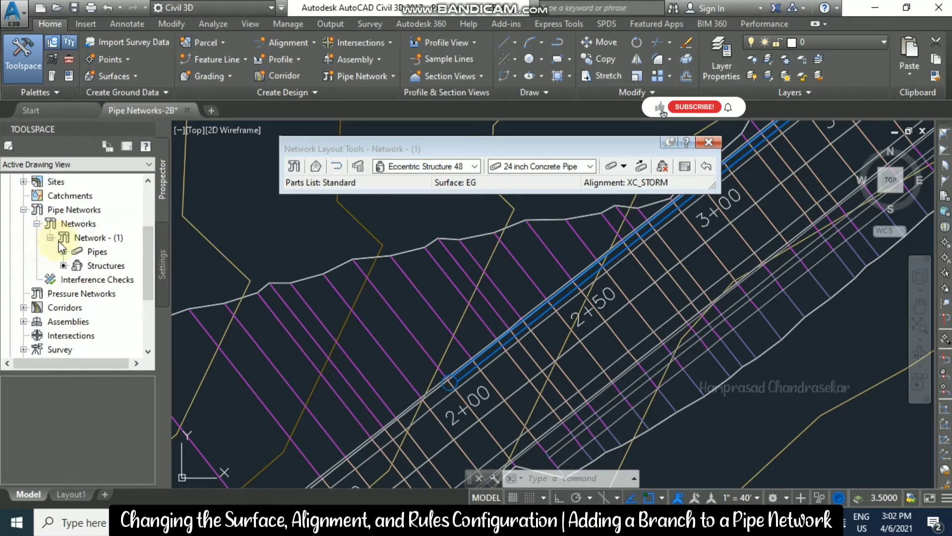
left_click(94, 252)
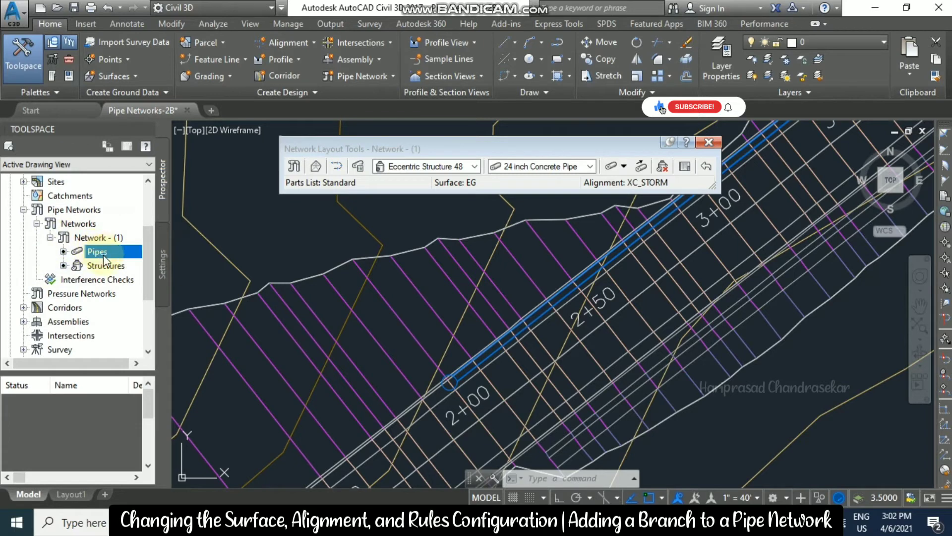
left_click(148, 403)
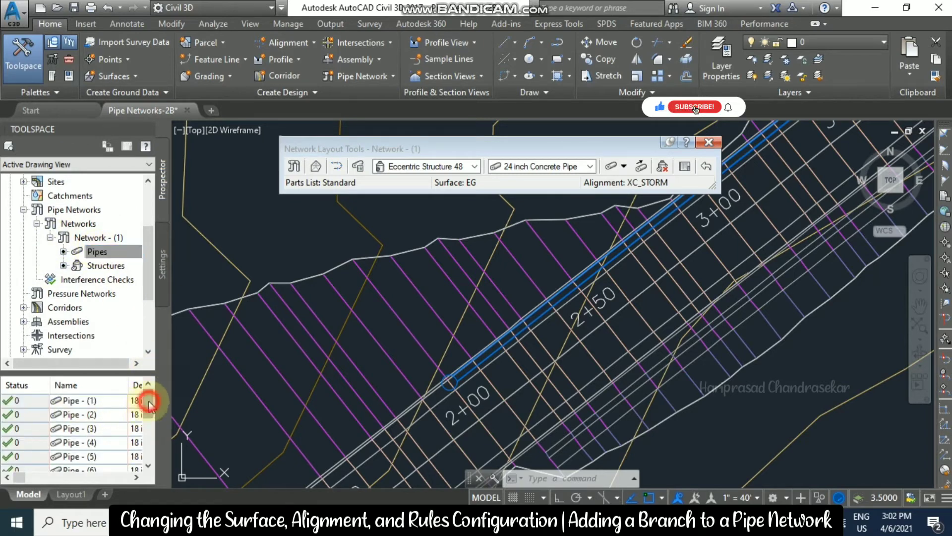
Step: Zoom the drawing to Pipe - (12), flagged for violating maximum cover
scroll(148, 445, "down", 3)
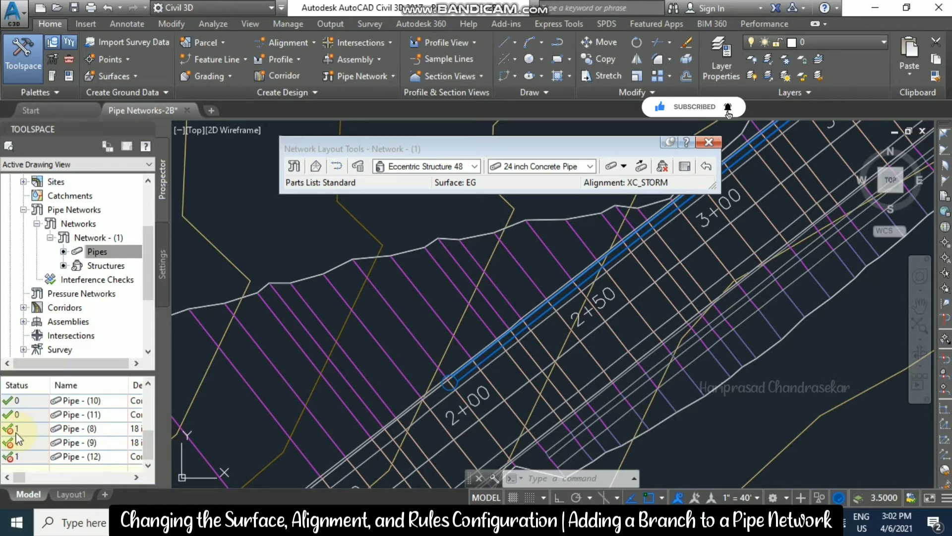
mouse_move(17, 438)
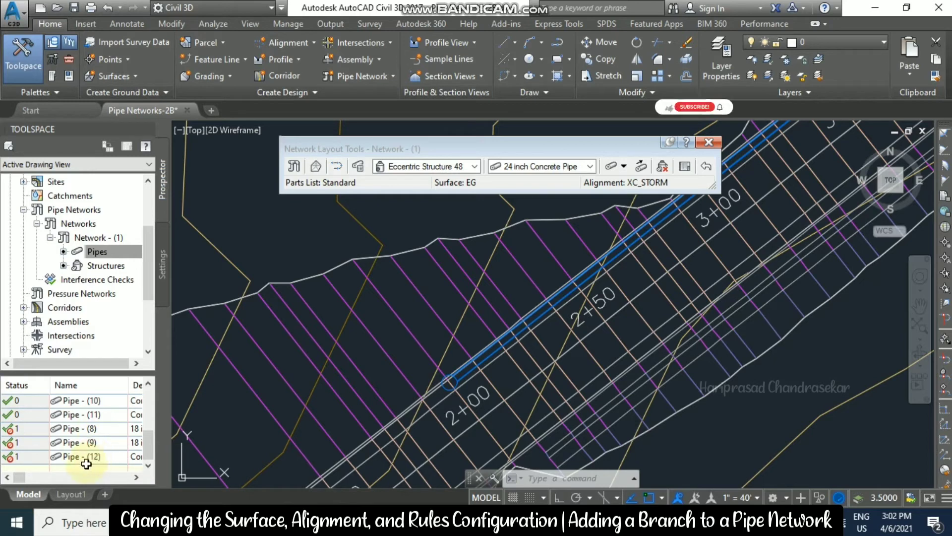
left_click(90, 458)
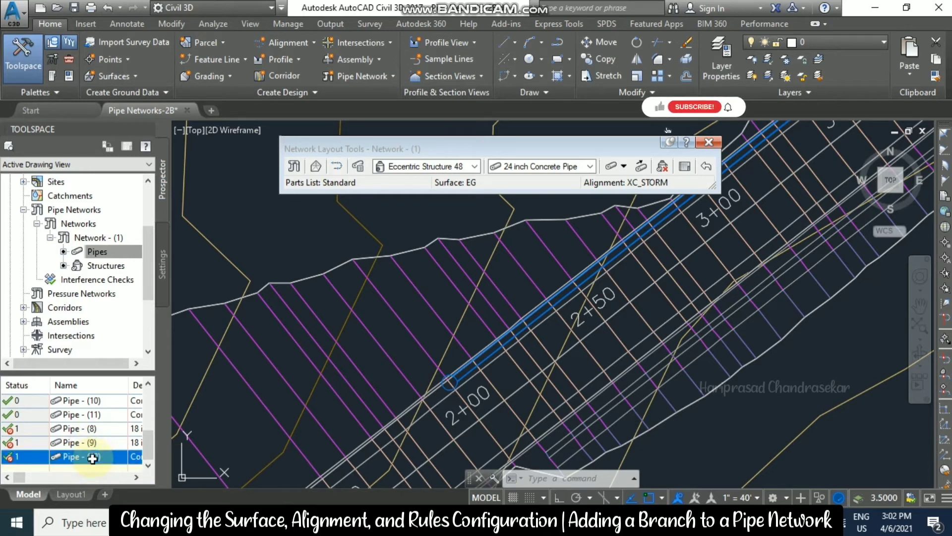
right_click(92, 458)
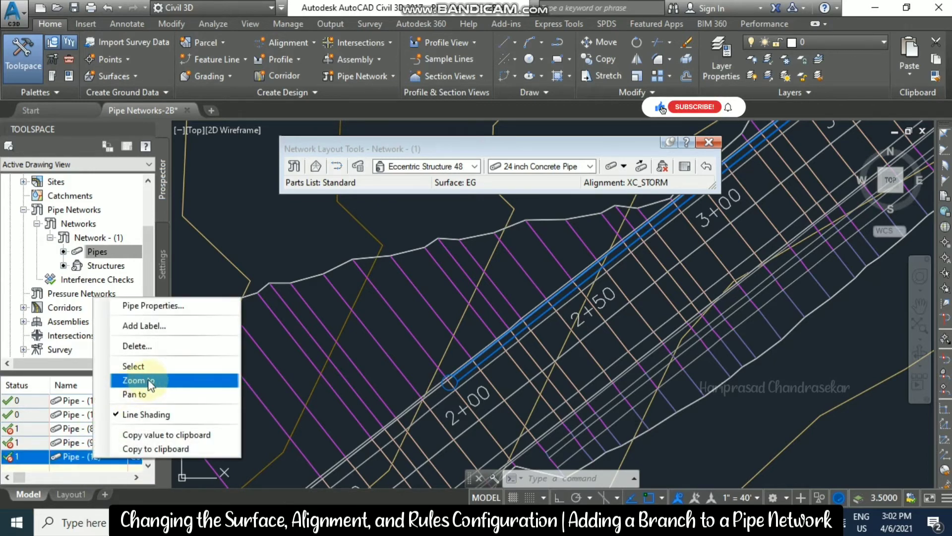
left_click(134, 381)
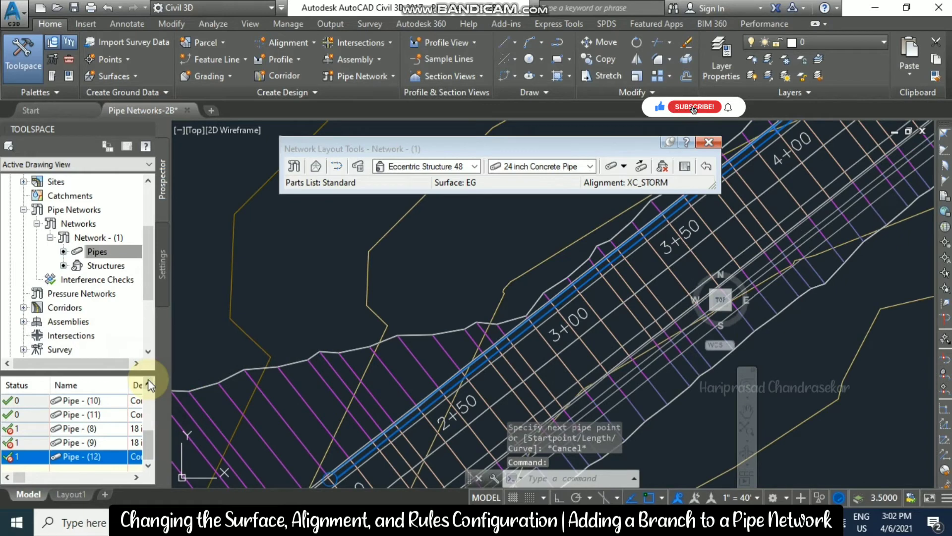
right_click(38, 458)
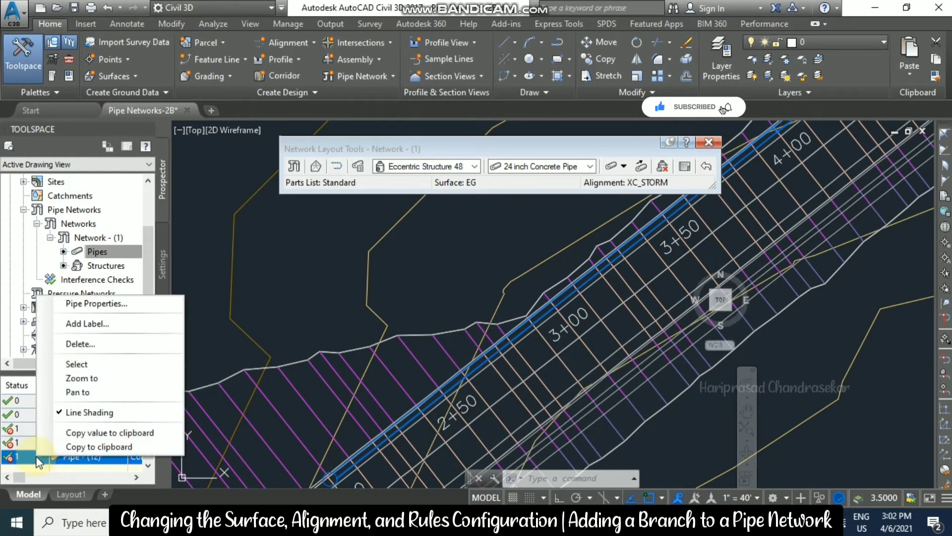
Step: Close Pipe - (12)'s properties and confirm Pipe - (9)'s 21.861' cover exceeds the 10.000' maximum-cover rule
left_click(98, 303)
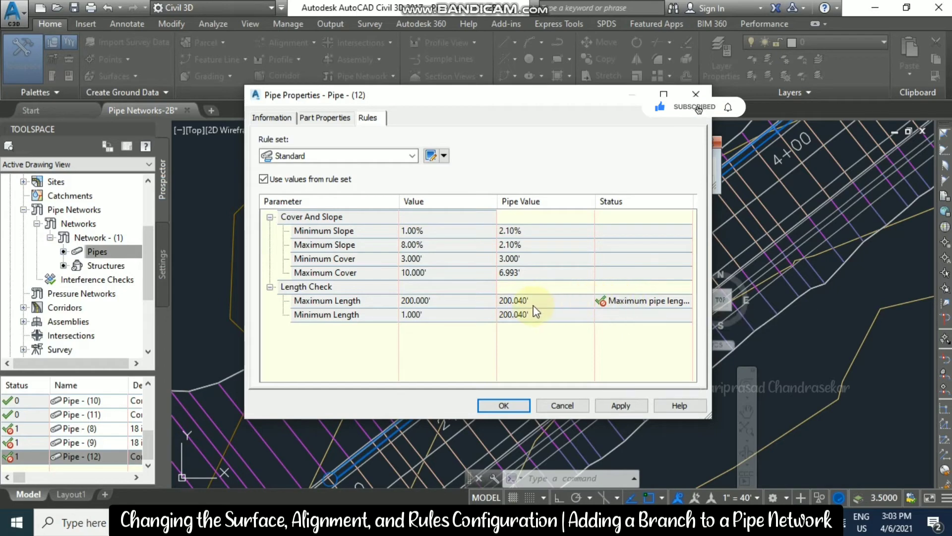
left_click(504, 405)
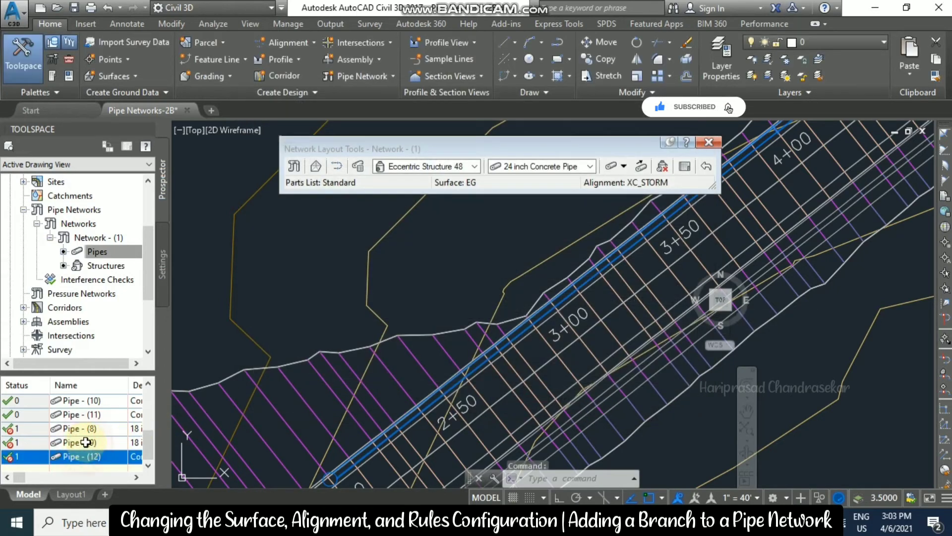
left_click(86, 441)
right_click(90, 441)
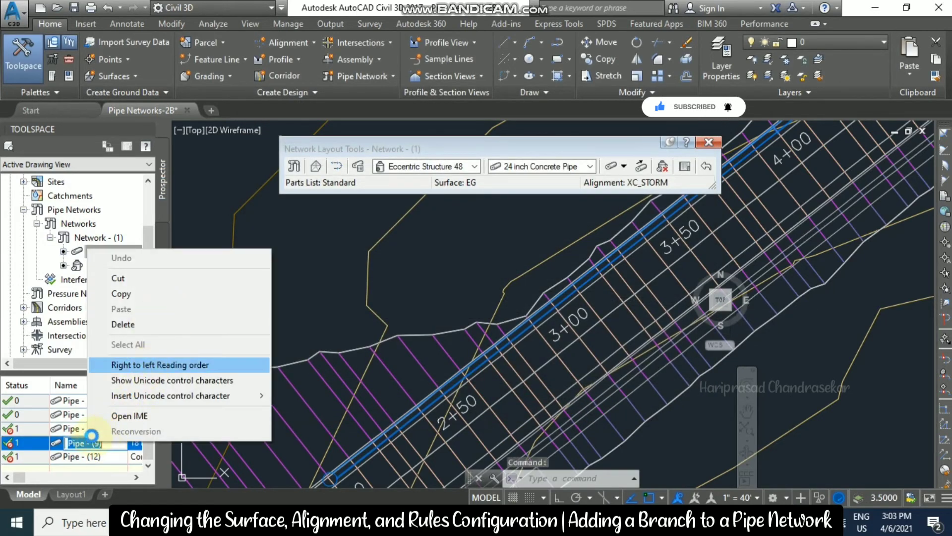
right_click(39, 449)
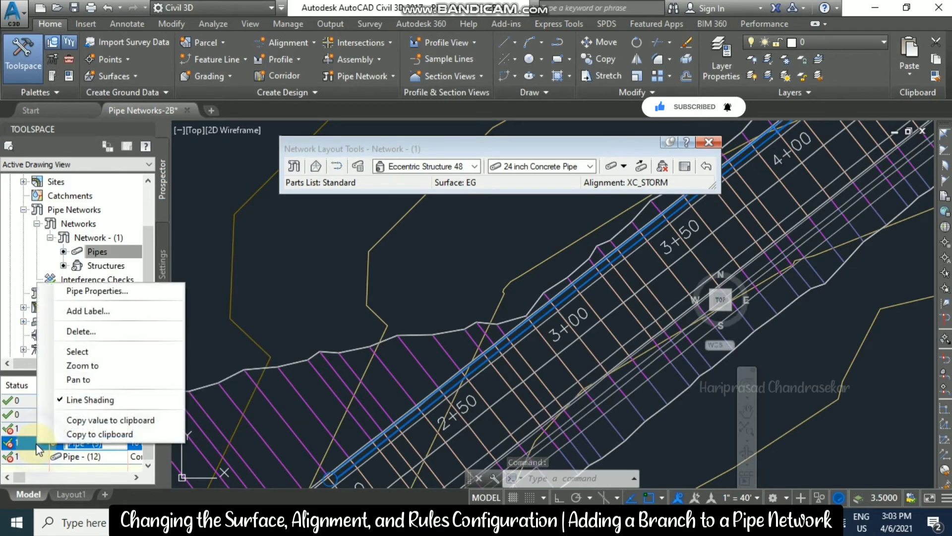
left_click(97, 291)
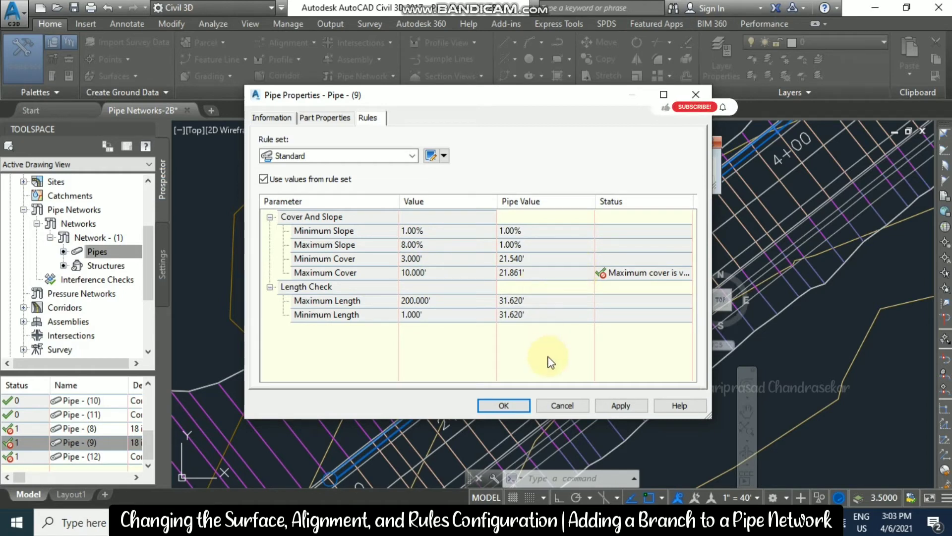
left_click(442, 276)
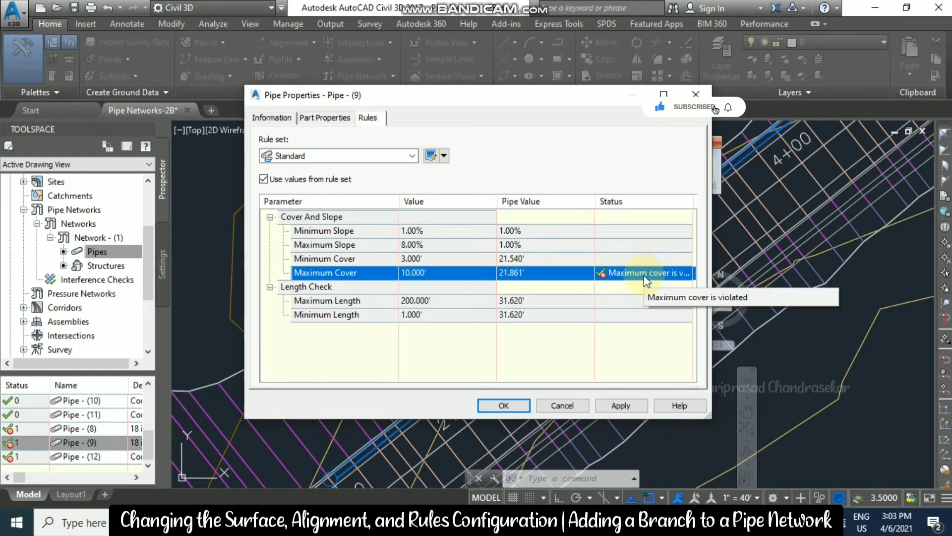
left_click(528, 404)
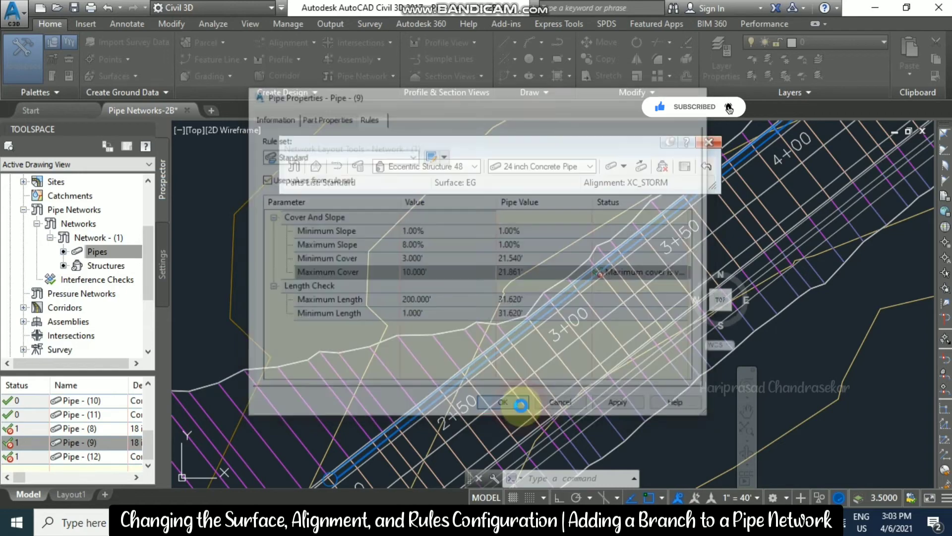
scroll(474, 264, "down", 5)
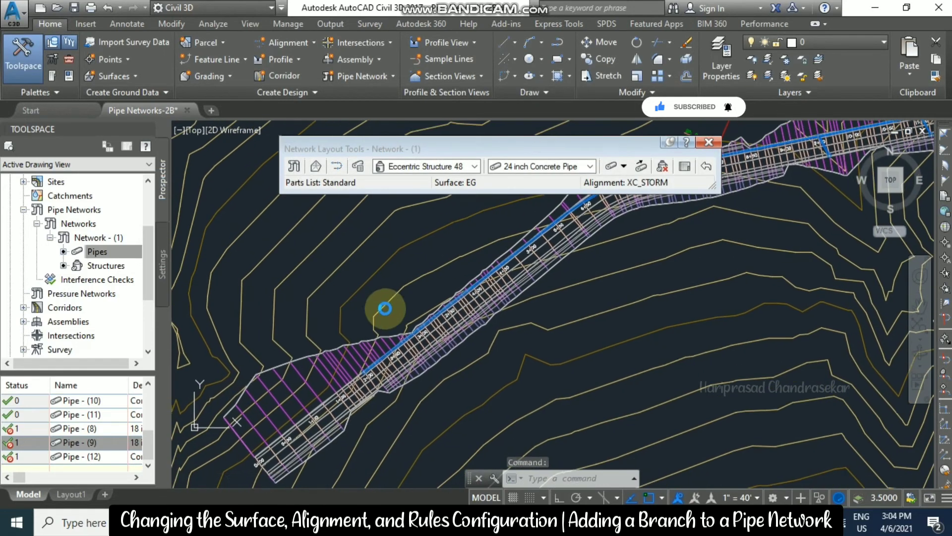
Step: Place Eccentric Structure 48 structures along the pipe near 3+00, further along, and near 5+00
scroll(367, 355, "up", 3)
middle_click_drag(434, 258, 414, 286)
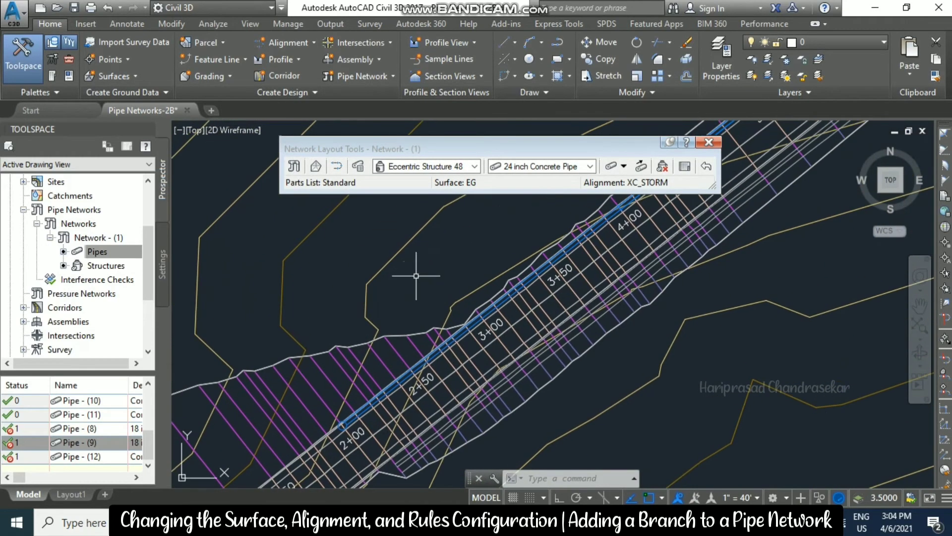
left_click(624, 166)
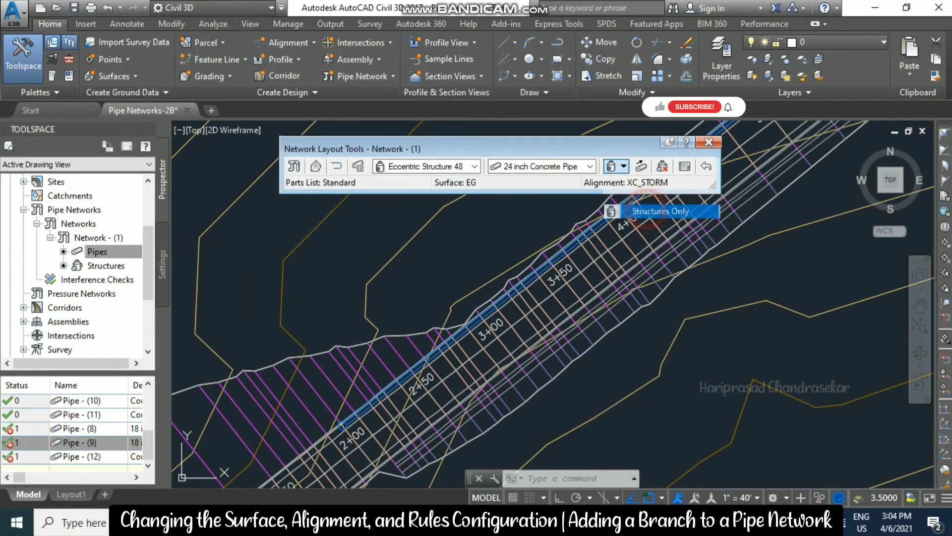
left_click(660, 211)
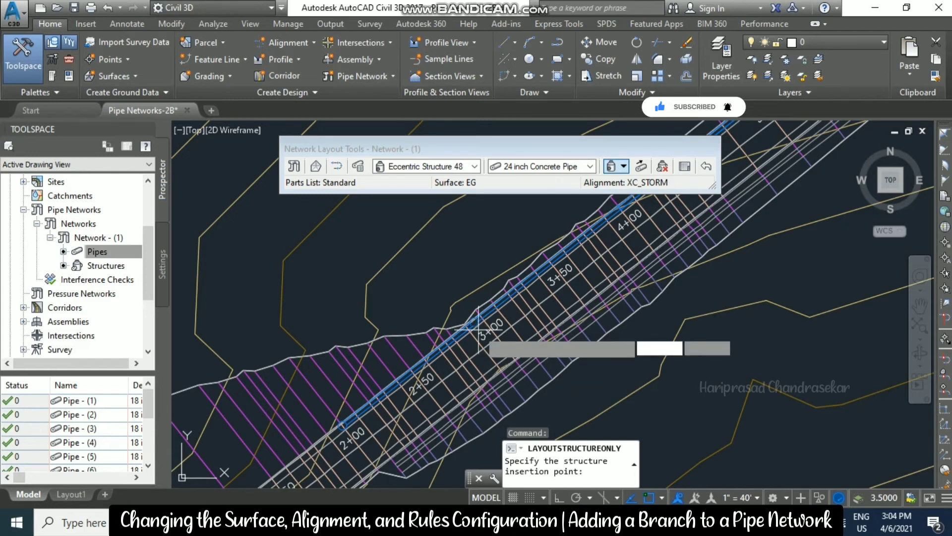
left_click(477, 327)
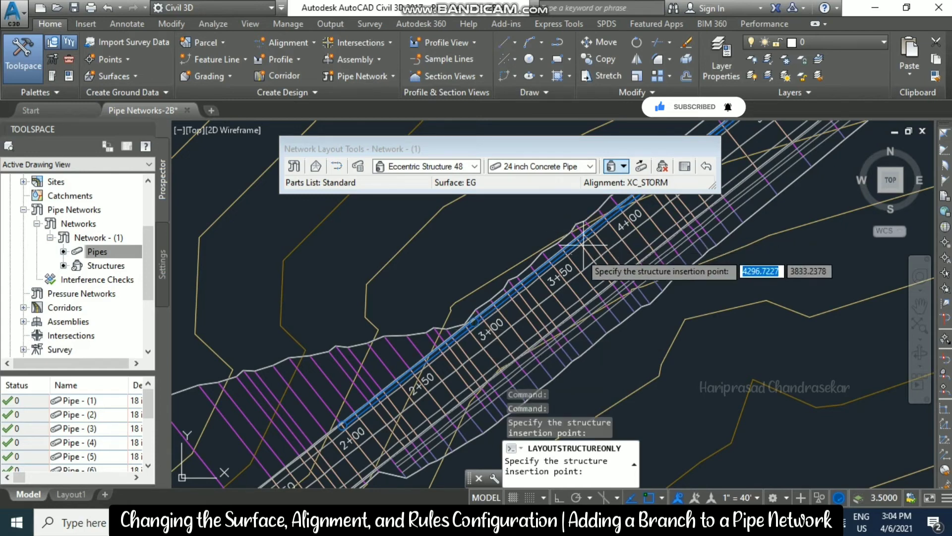
left_click(552, 273)
middle_click_drag(620, 234, 498, 364)
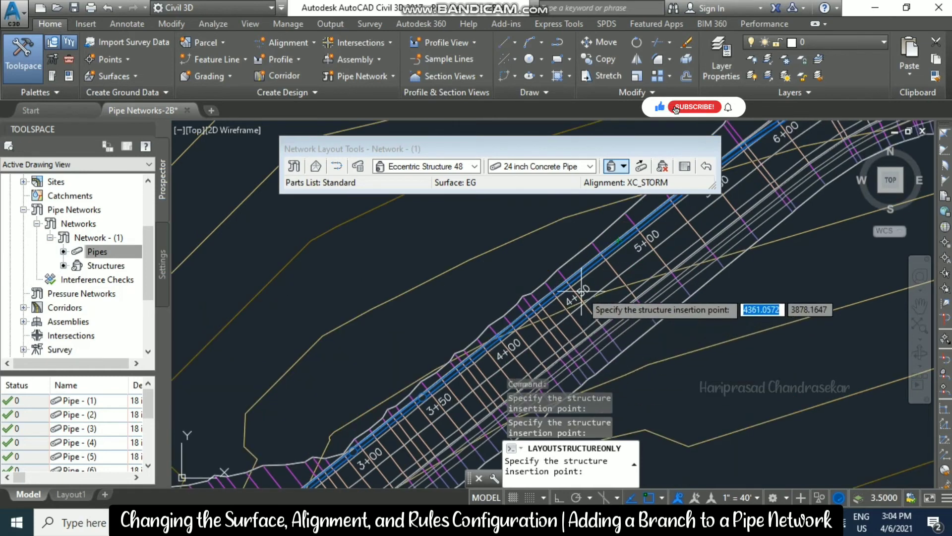
left_click(621, 255)
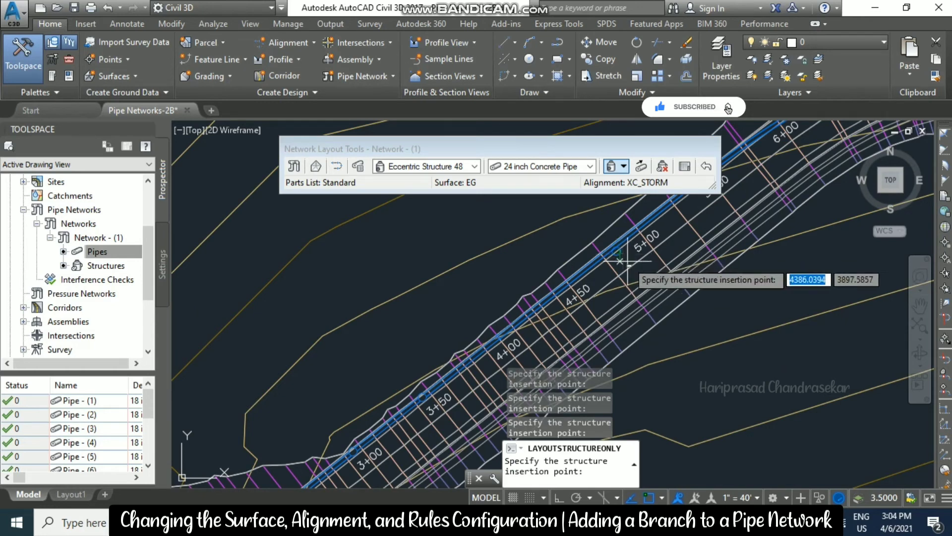
scroll(623, 263, "up", 2)
key("Return")
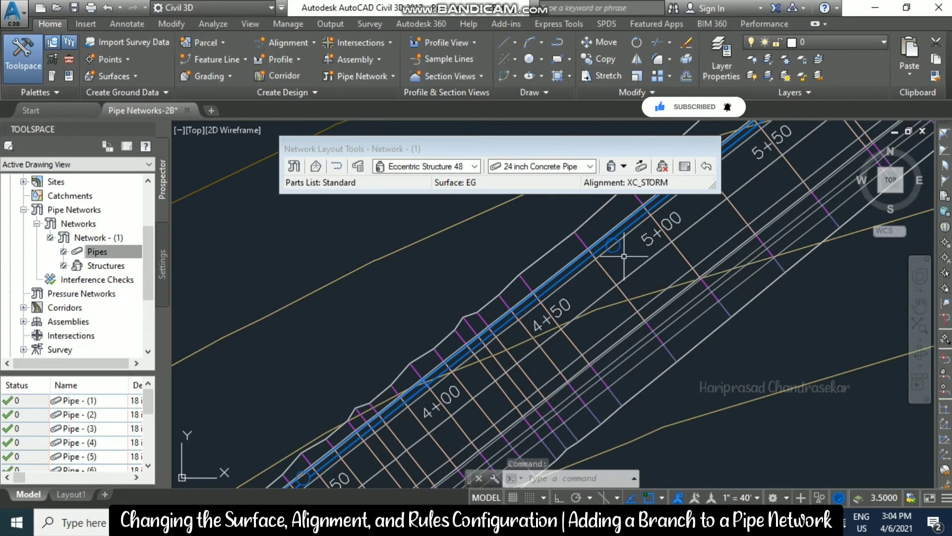
Step: Erase the extra structure at station 5+00, leaving Structures Only selected
key("Escape")
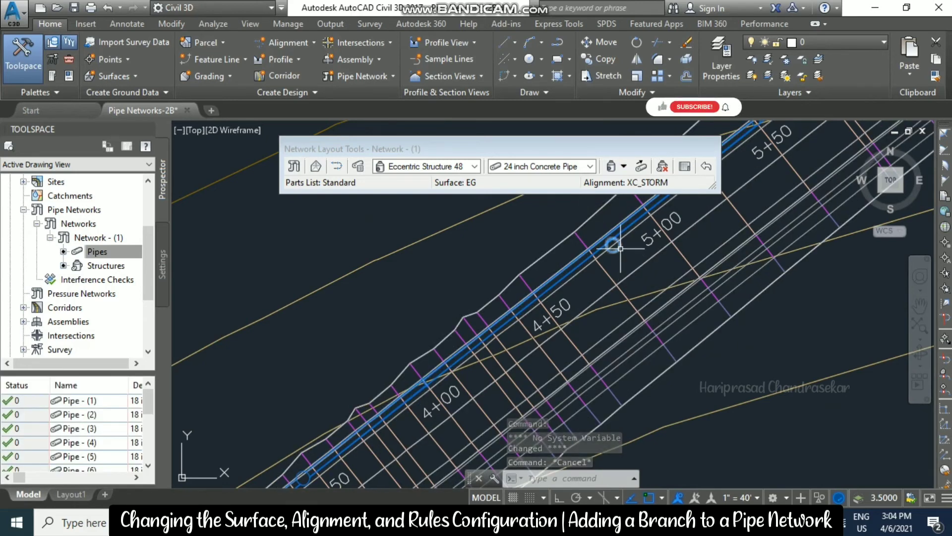
left_click(619, 247)
key("Delete")
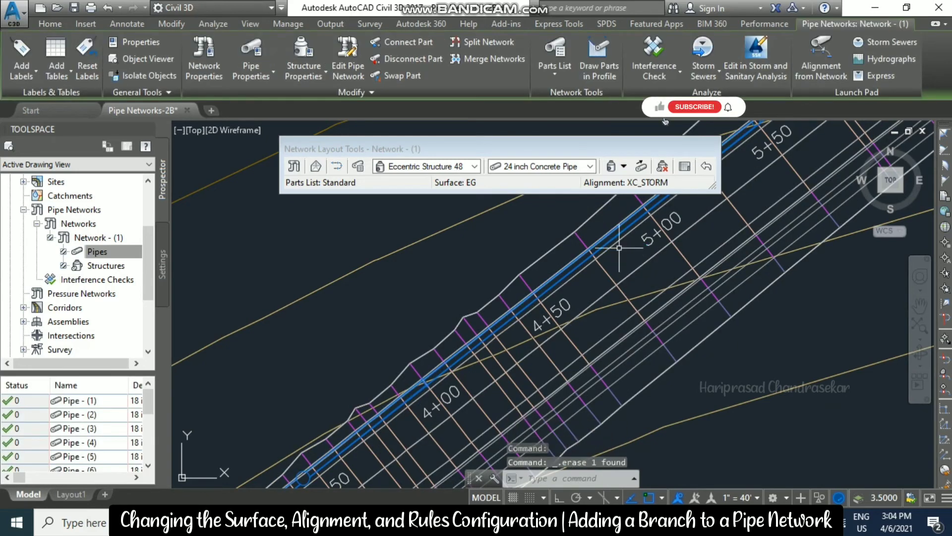
left_click(624, 166)
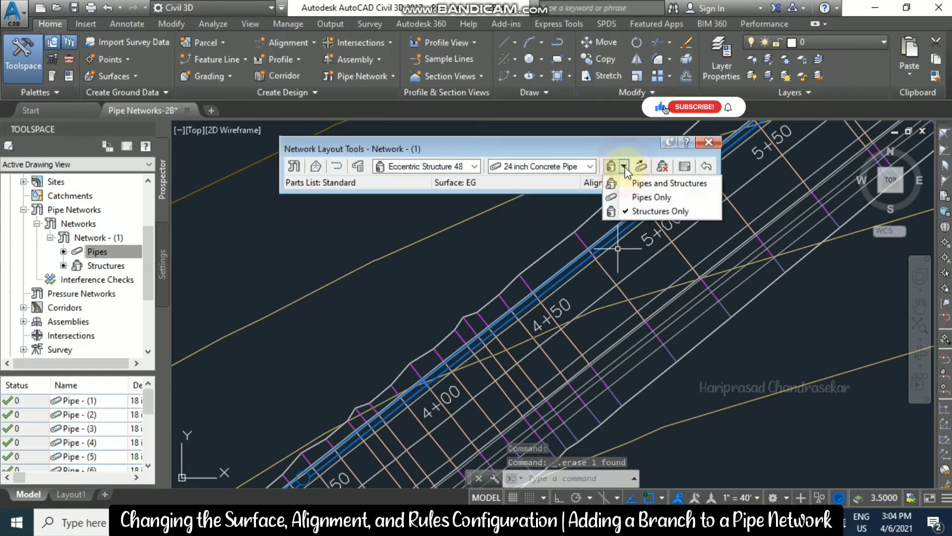
left_click(648, 212)
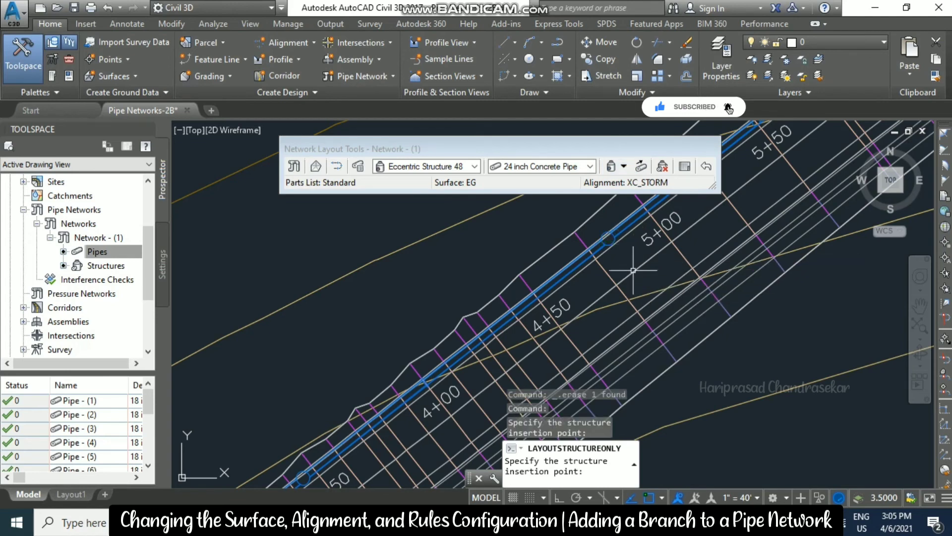
key("Escape")
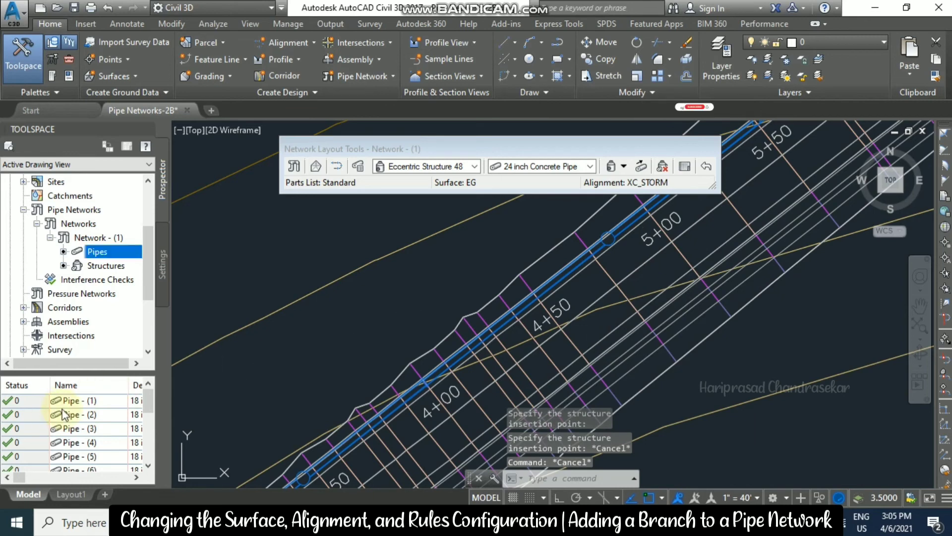
Step: Check Pipe - (8)'s rules: its 19.192' cover exceeds the 10.000' maximum
scroll(148, 403, "down", 1)
scroll(144, 442, "down", 3)
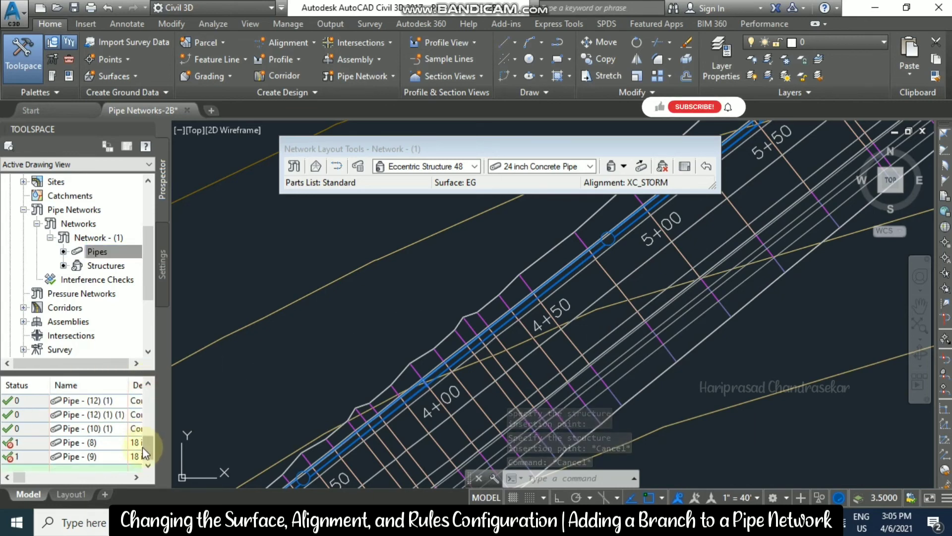
left_click(40, 443)
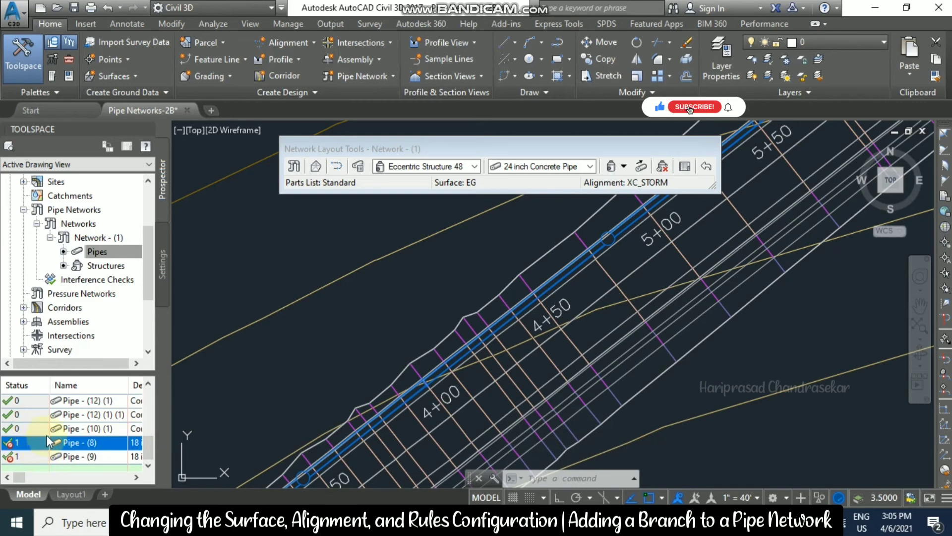
right_click(23, 441)
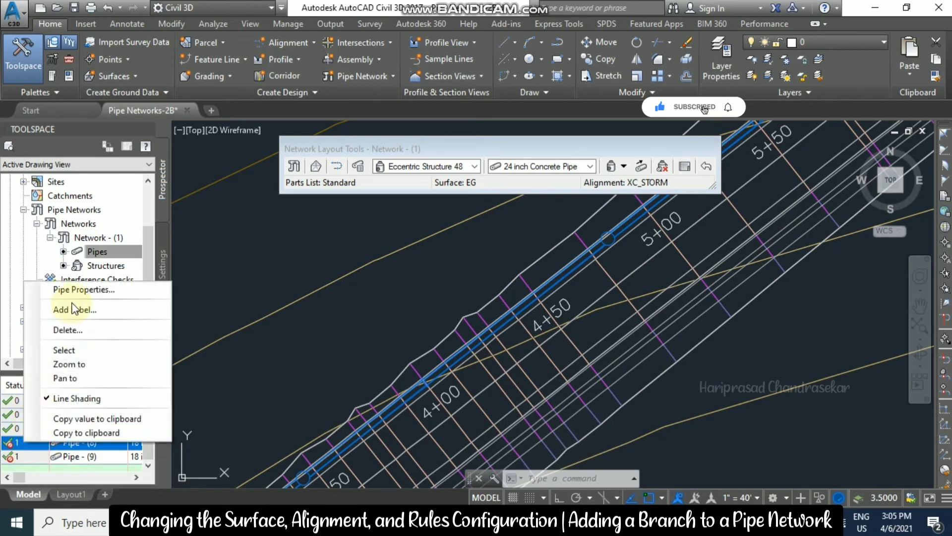
left_click(82, 289)
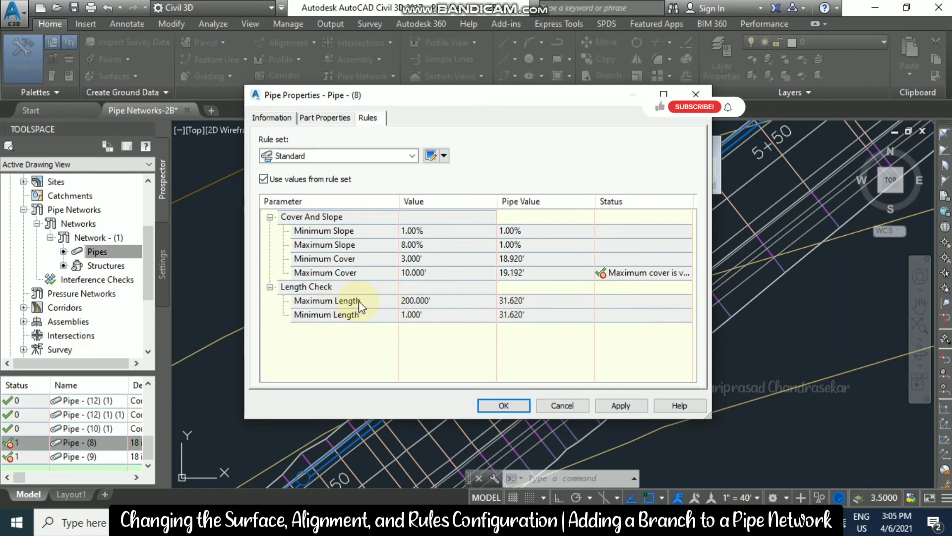
left_click(539, 404)
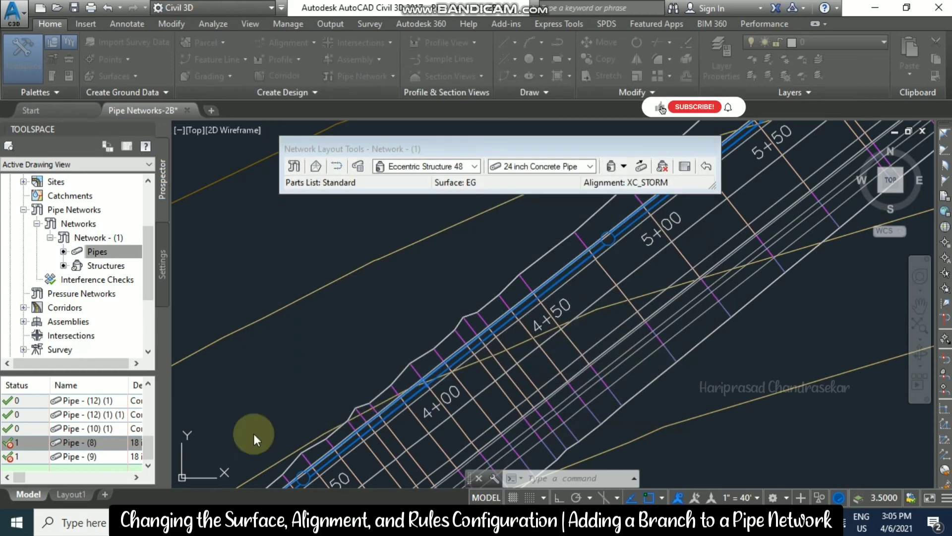
Step: Review Pipe - (9)'s properties without changes, then view the network's parts list
left_click(28, 458)
right_click(35, 460)
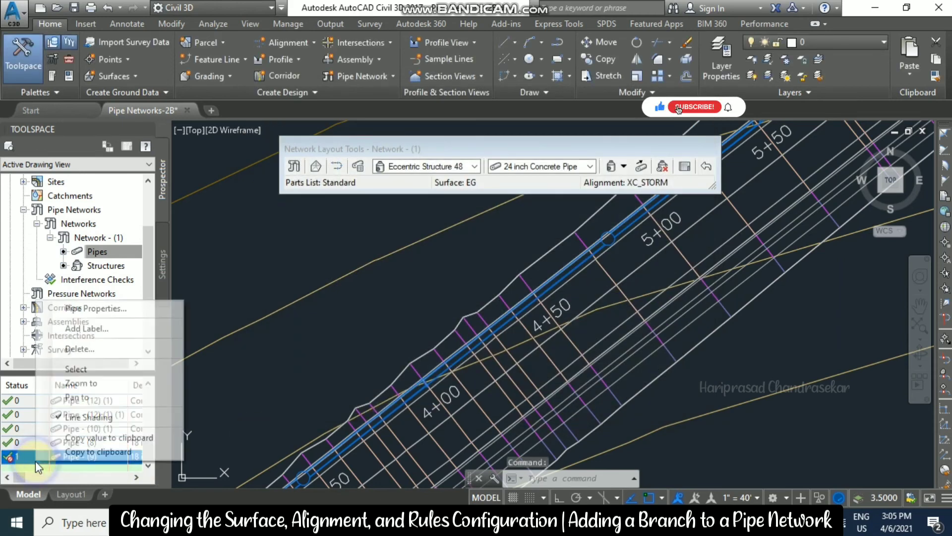
left_click(93, 308)
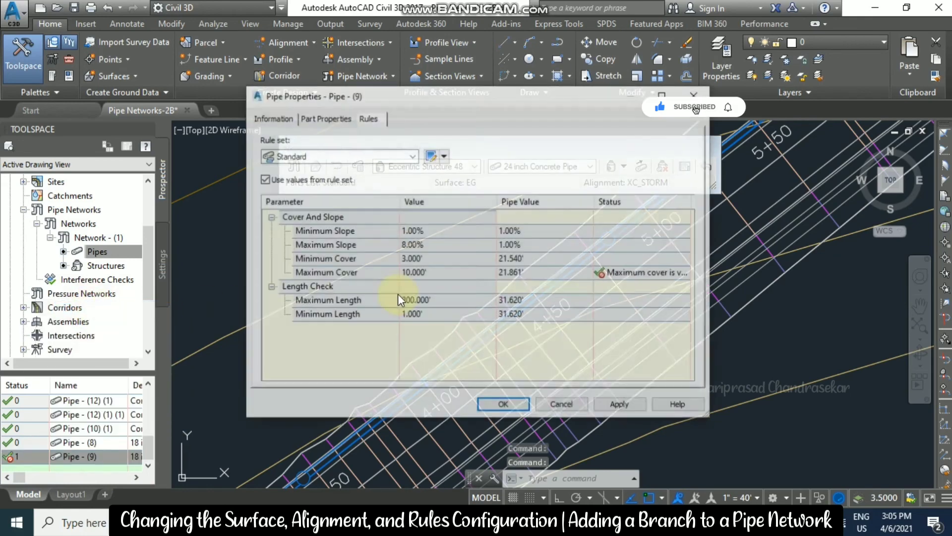
left_click(564, 404)
scroll(464, 314, "down", 3)
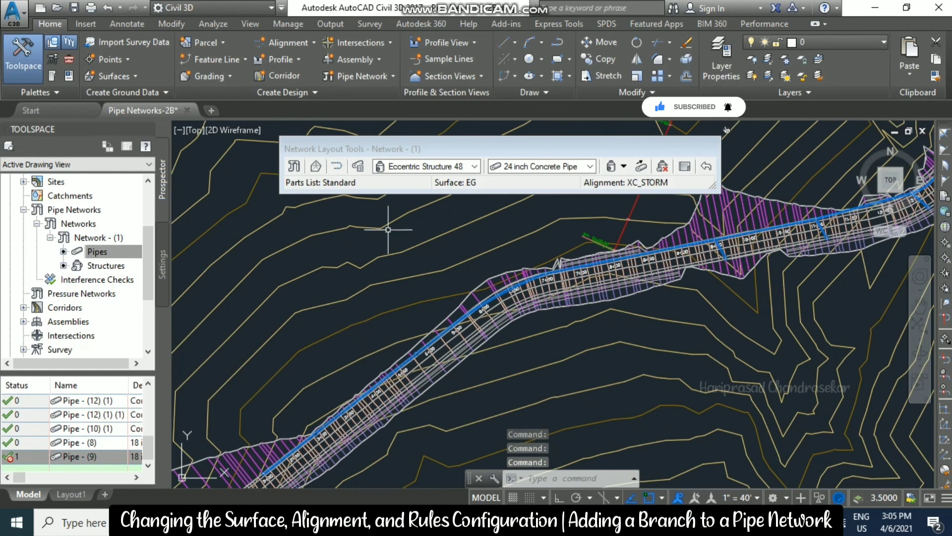
left_click(358, 166)
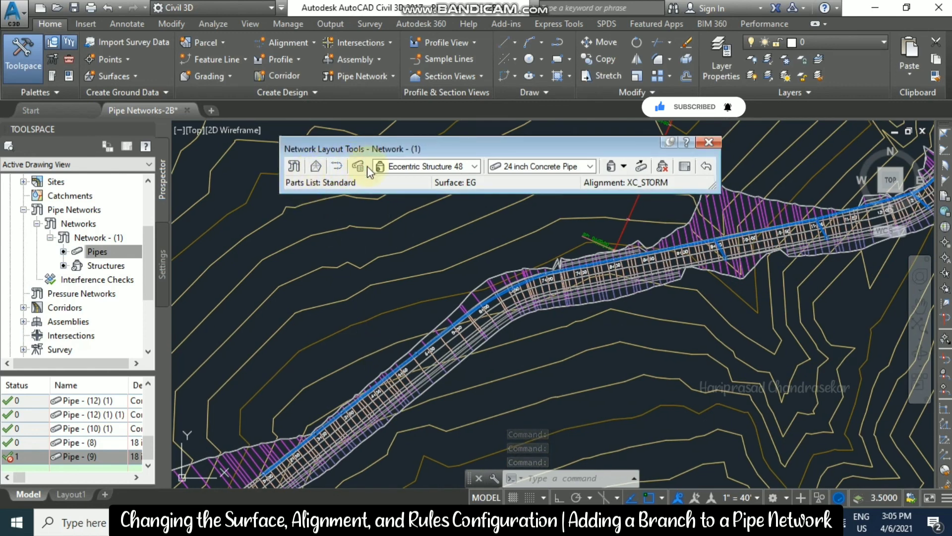